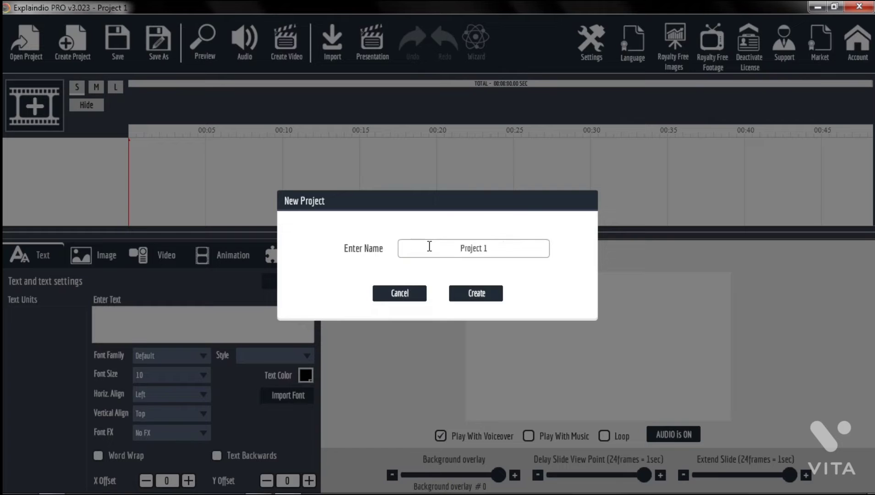
- Create the new project Project 1 and add a new blank scene to it
click(463, 296)
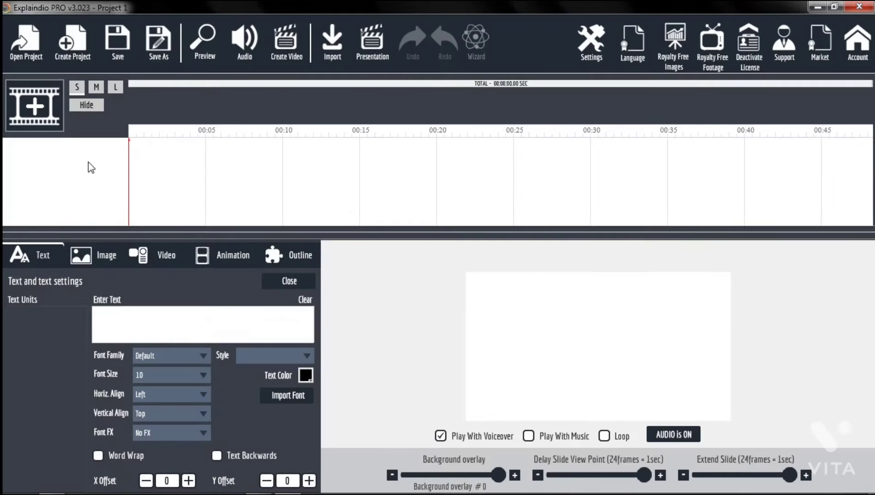
click(42, 115)
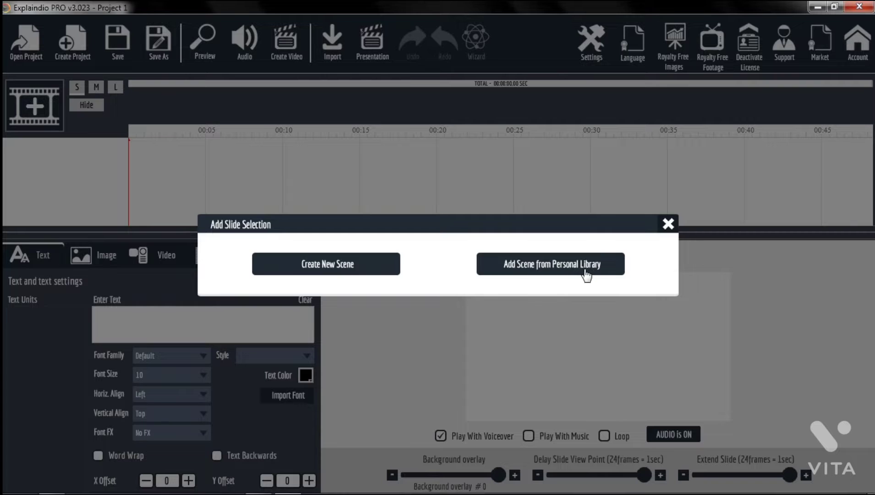
click(350, 267)
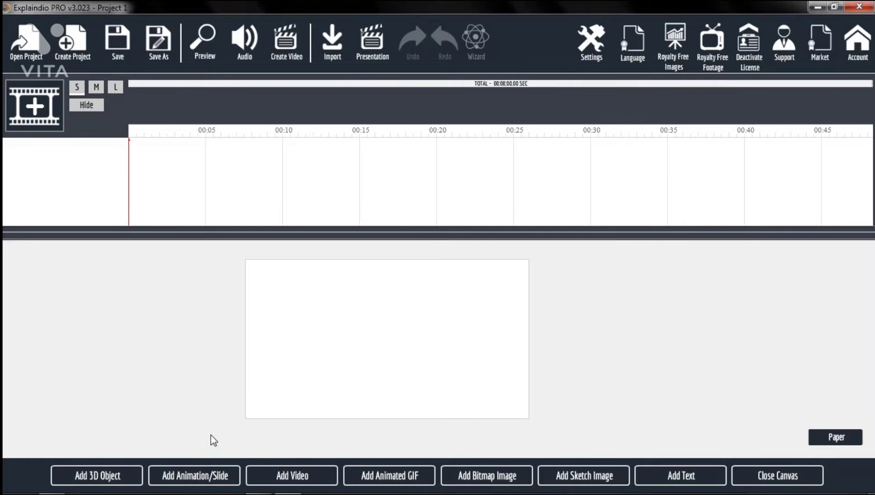
- Add the Character Businessman slide_01 Explaindio slide to the scene canvas
click(204, 476)
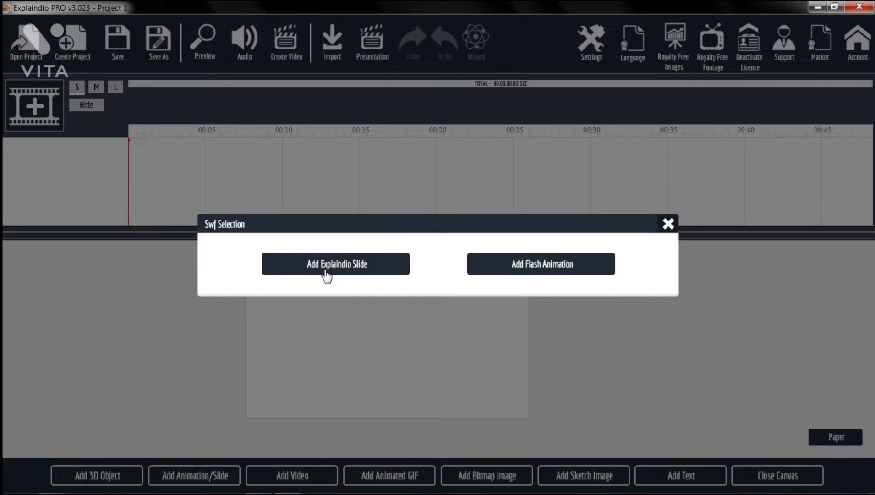
click(353, 273)
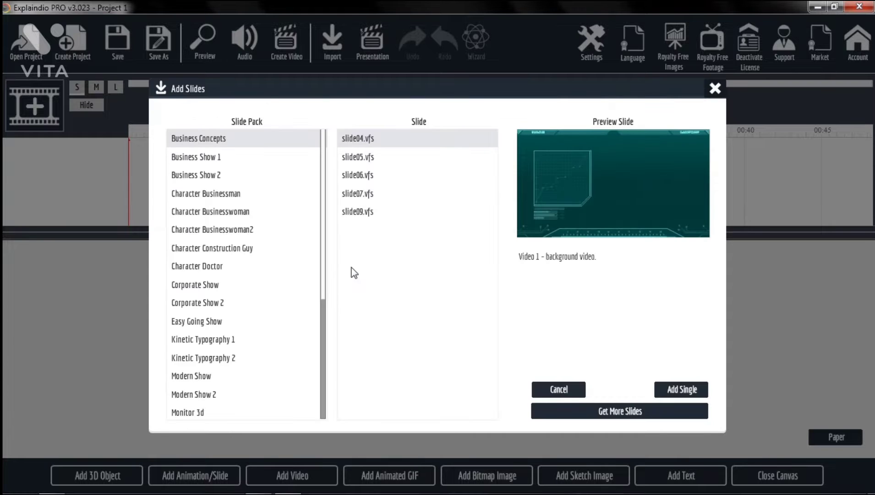
click(206, 194)
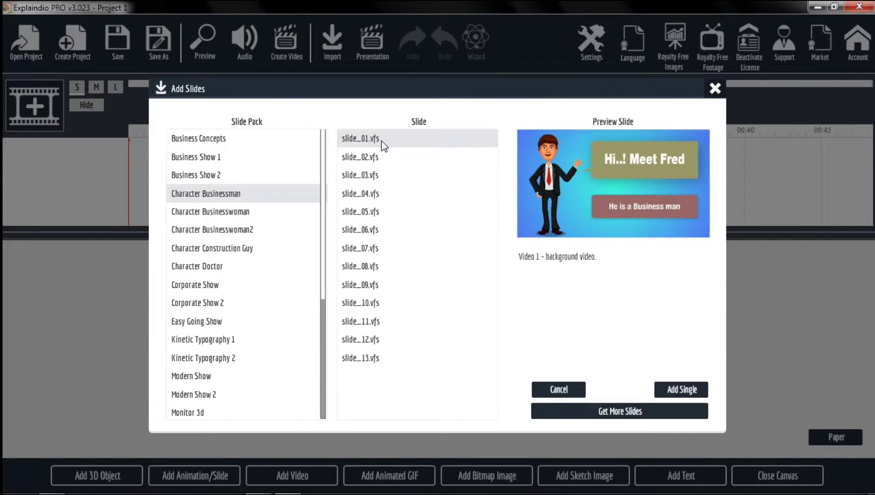
click(687, 390)
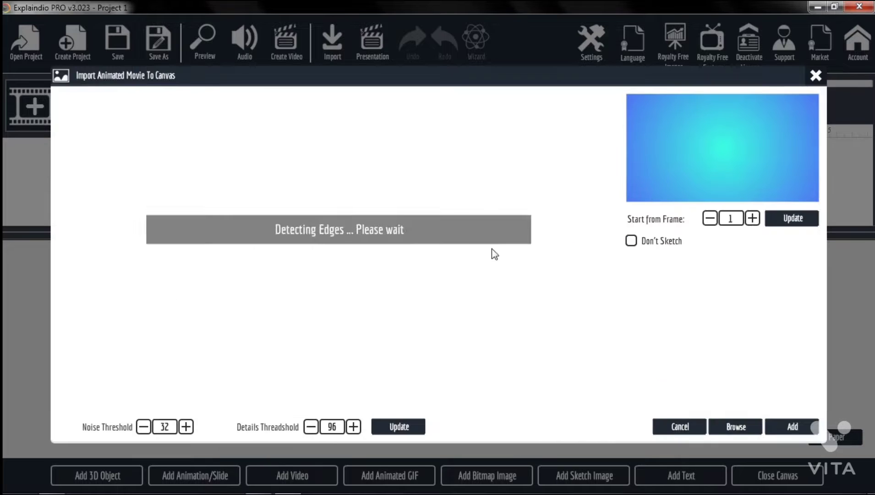
click(784, 429)
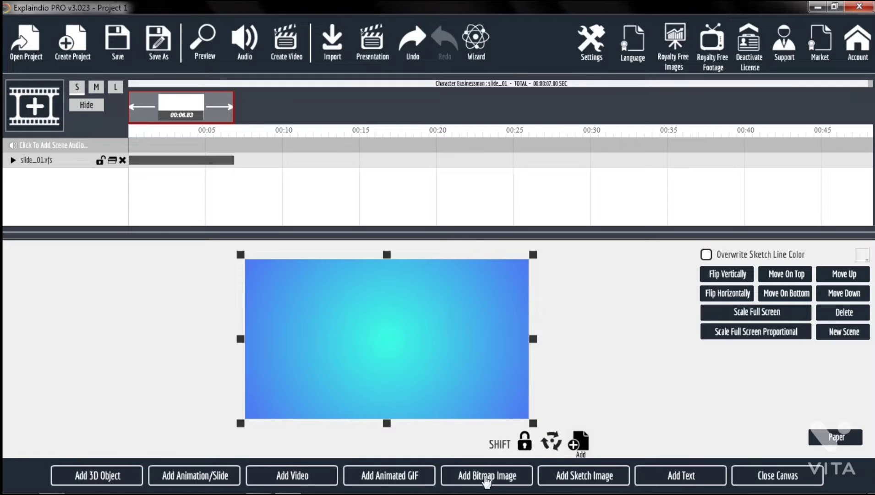
click(675, 477)
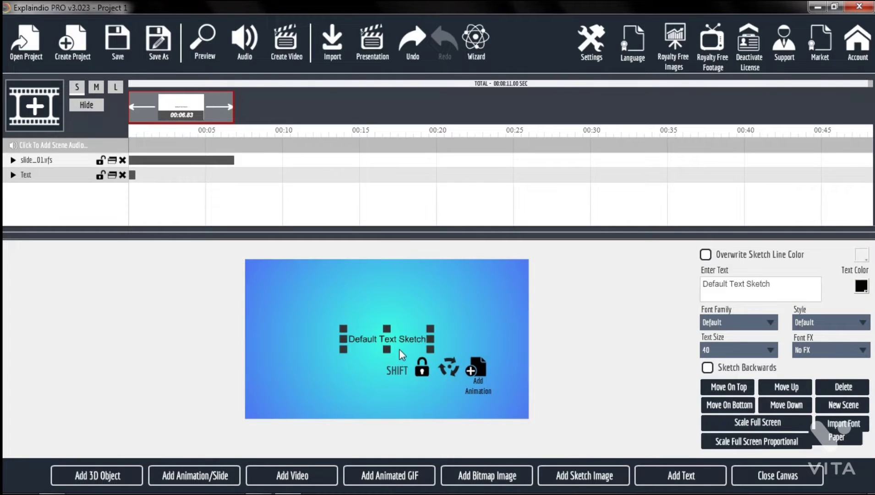
mouse_move(384, 342)
mouse_down()
mouse_move(355, 322)
mouse_move(407, 346)
mouse_move(394, 395)
mouse_move(415, 406)
mouse_up()
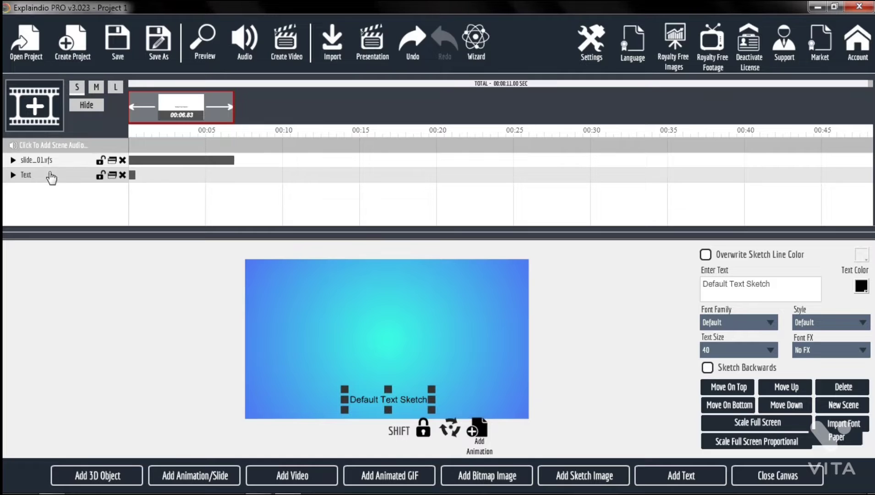
click(123, 176)
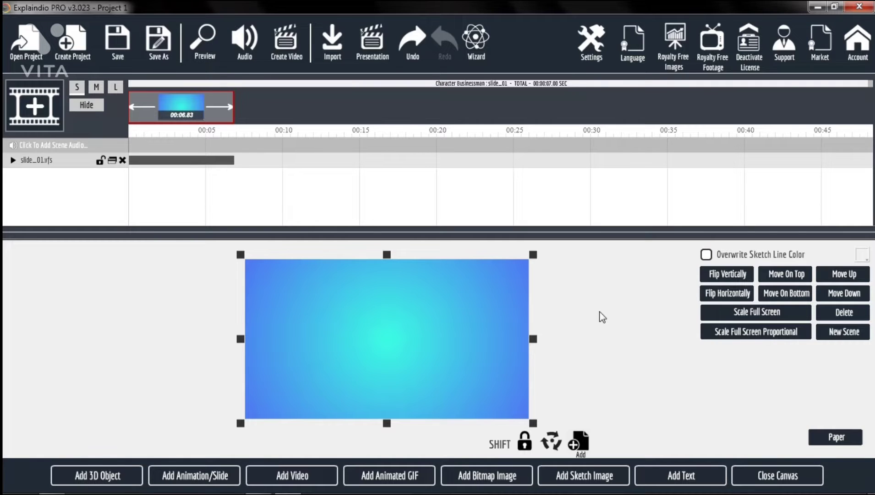
- Close the canvas and preview the scene with the added slide
click(772, 480)
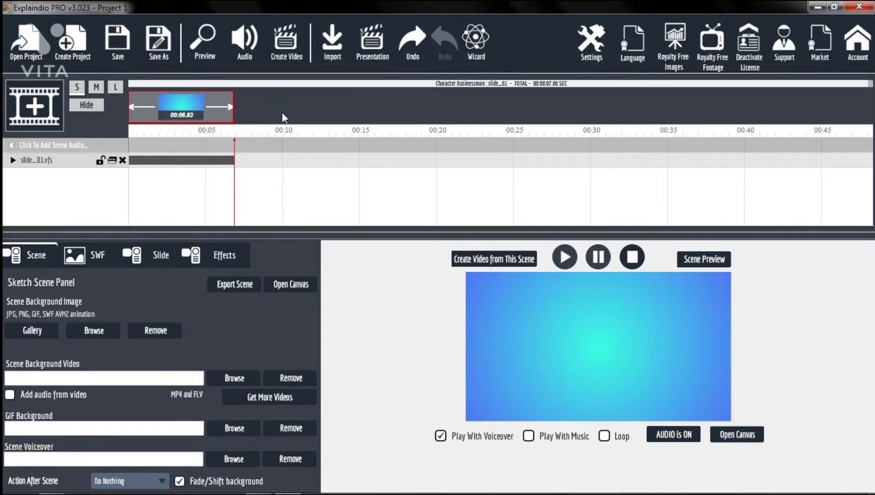
click(196, 37)
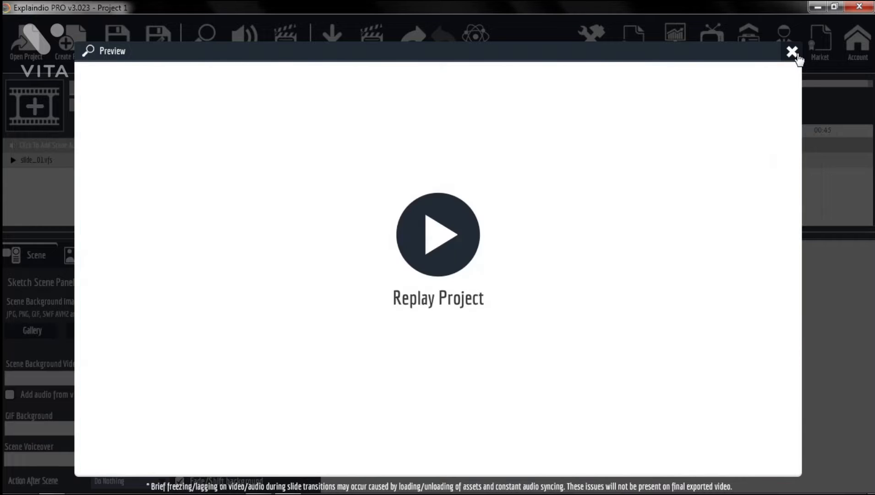
click(796, 54)
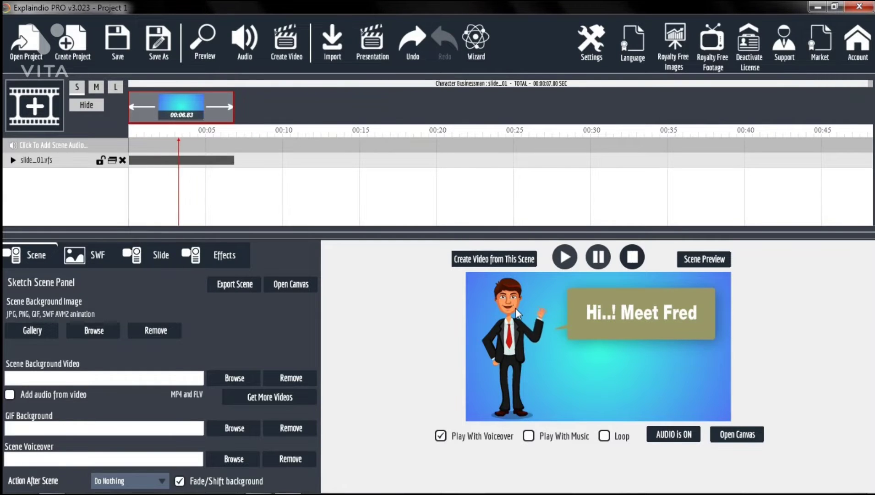
- Undo the last change and select the scene on the timeline
key(ctrl+z)
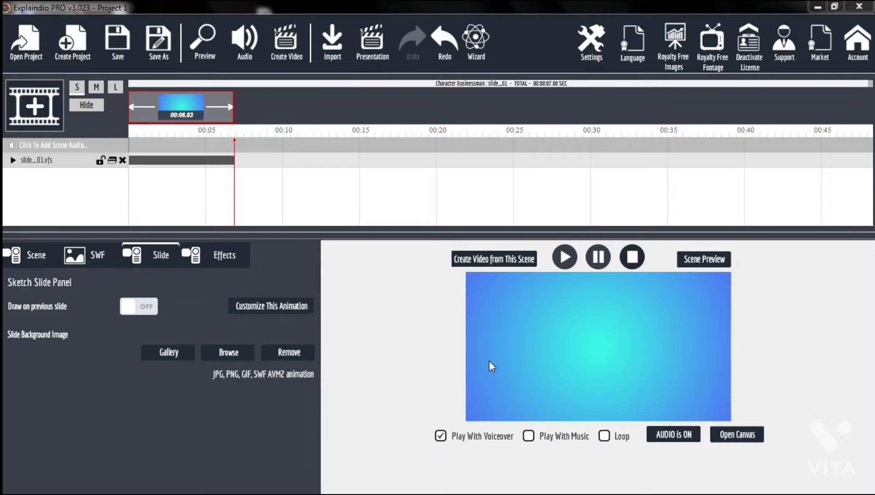
click(185, 104)
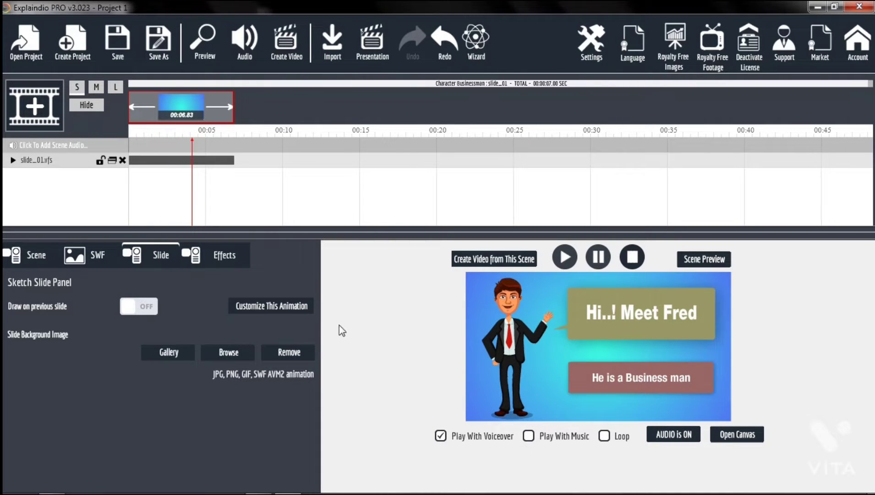
- Set image1 as the scene background image, then remove it again
click(34, 261)
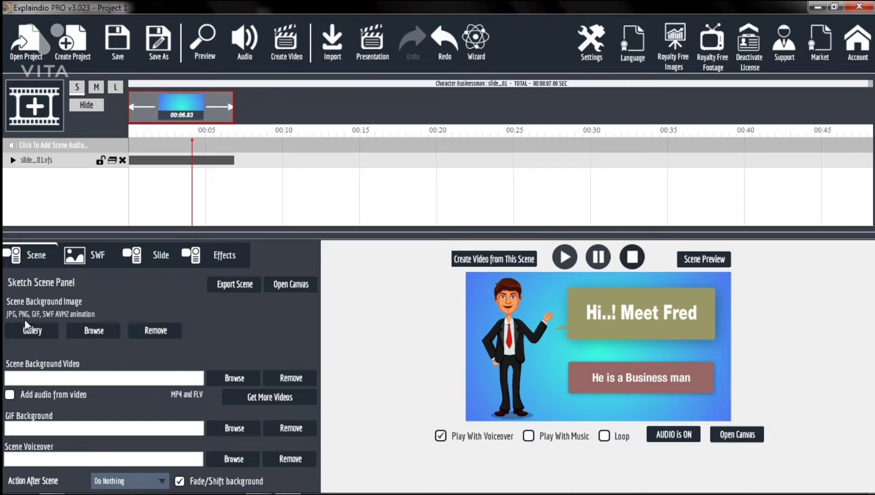
click(91, 333)
click(221, 125)
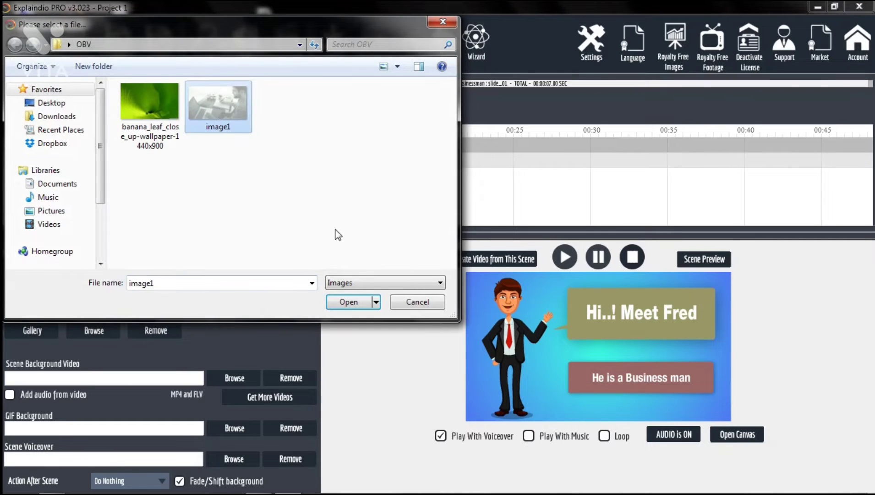
click(350, 302)
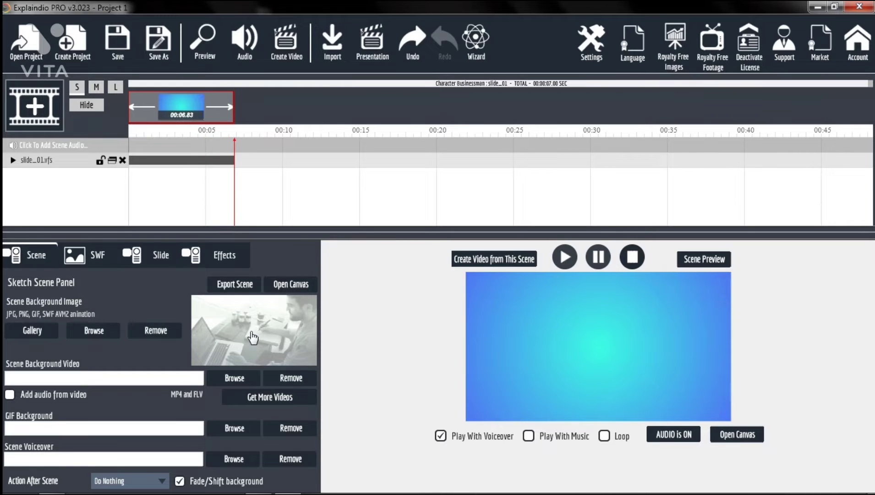
click(157, 329)
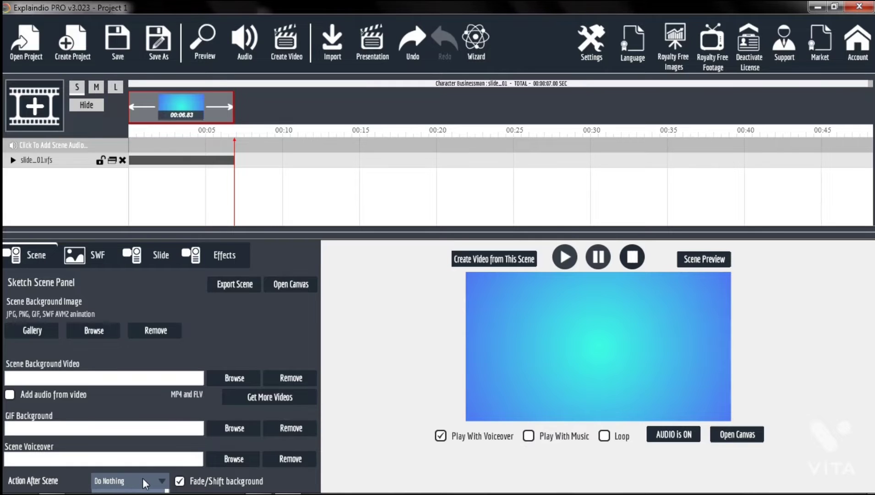
- Flip the slide animation vertically and then back to its original orientation
click(80, 260)
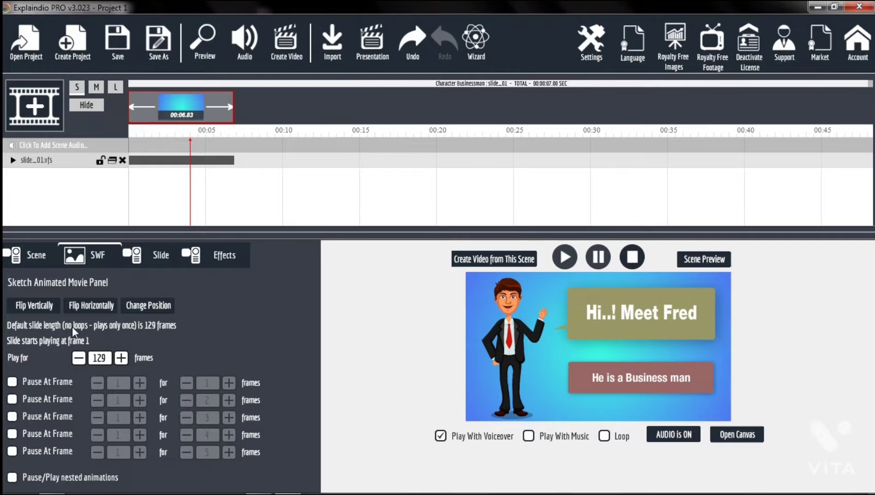
click(33, 308)
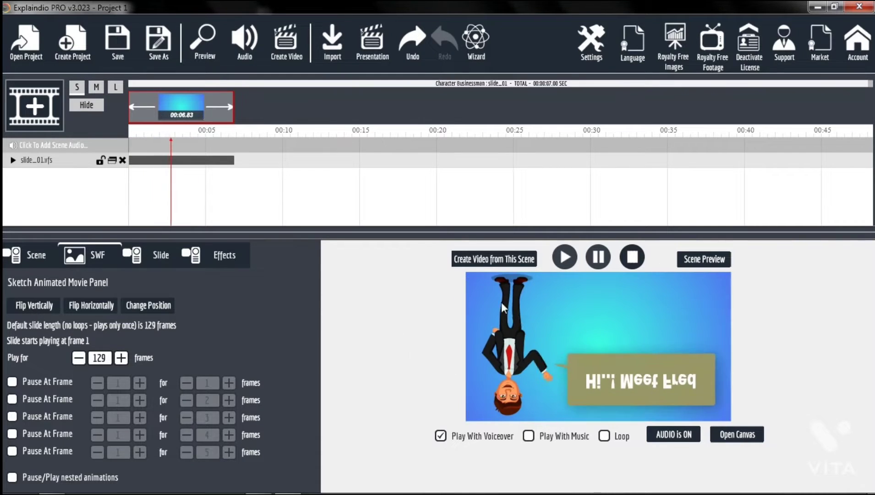
click(40, 314)
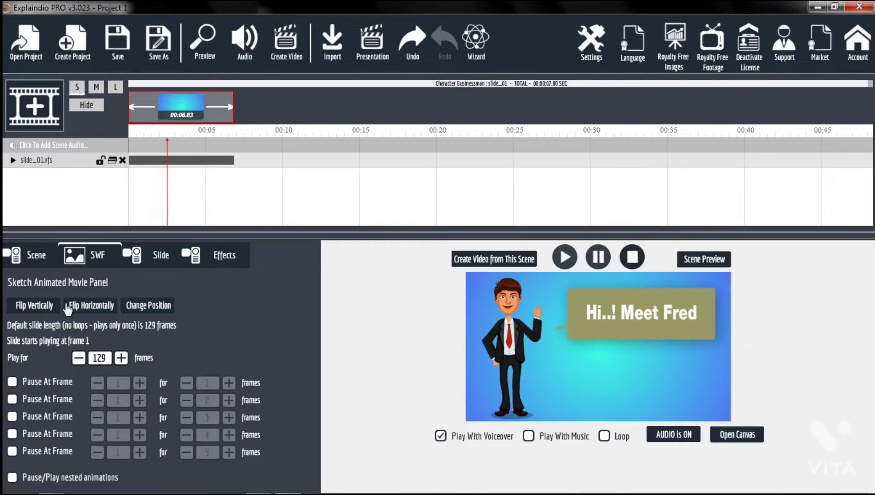
- Flip the slide animation horizontally and check its position on the canvas
click(84, 308)
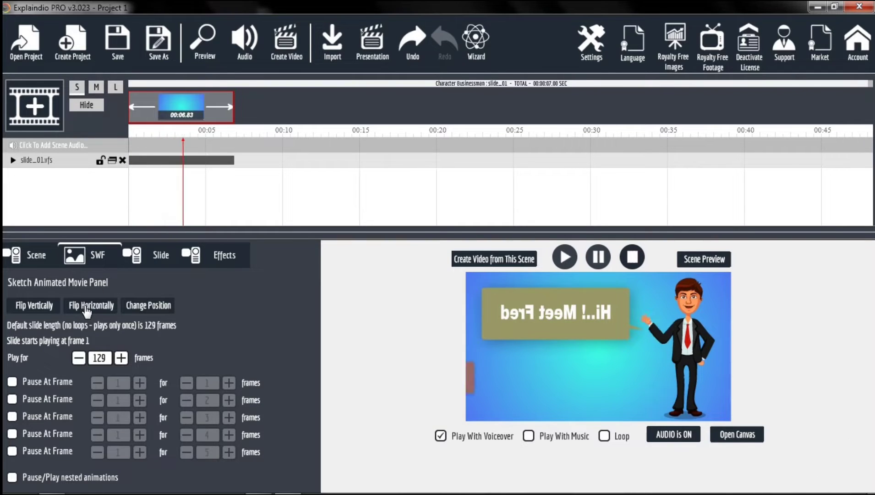
click(145, 307)
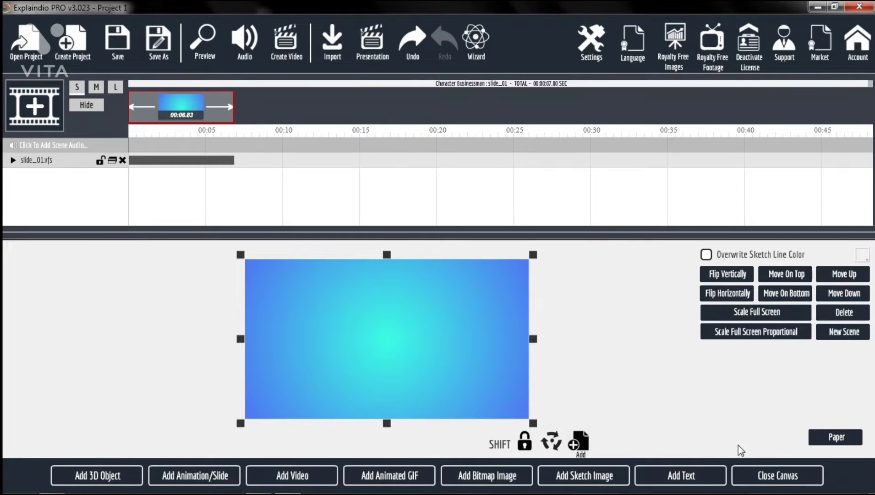
click(782, 479)
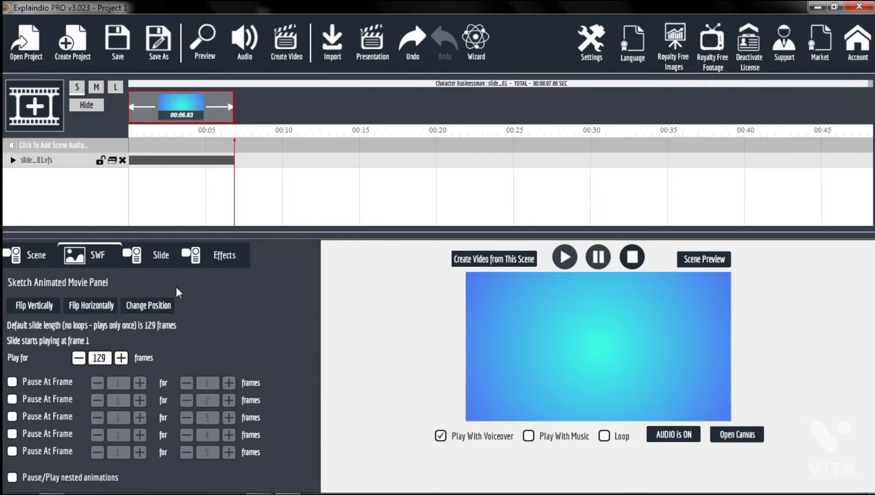
- Customize the slide animation, changing its texts to "Hi..! Meet Ken" and "He is a Videomaker"
click(164, 261)
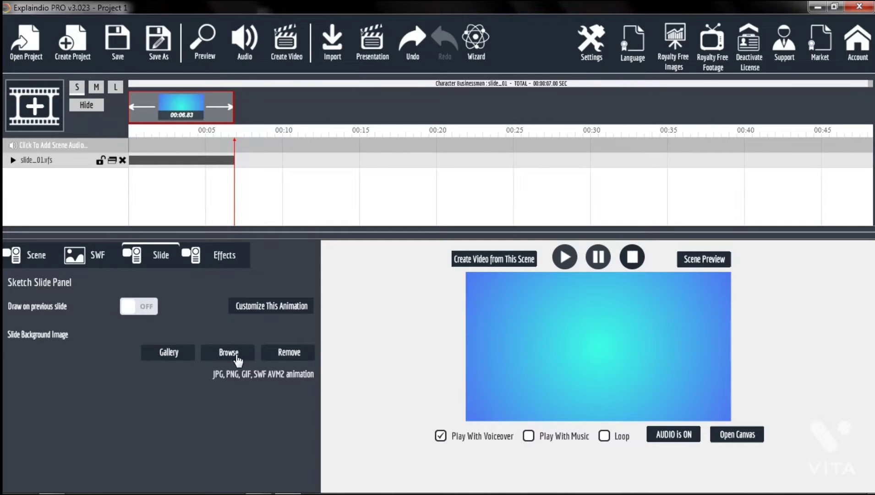
click(284, 309)
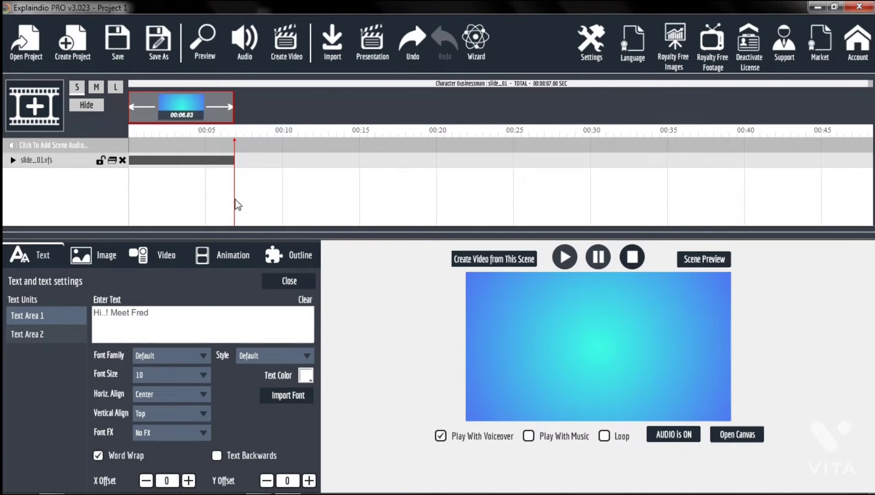
click(171, 111)
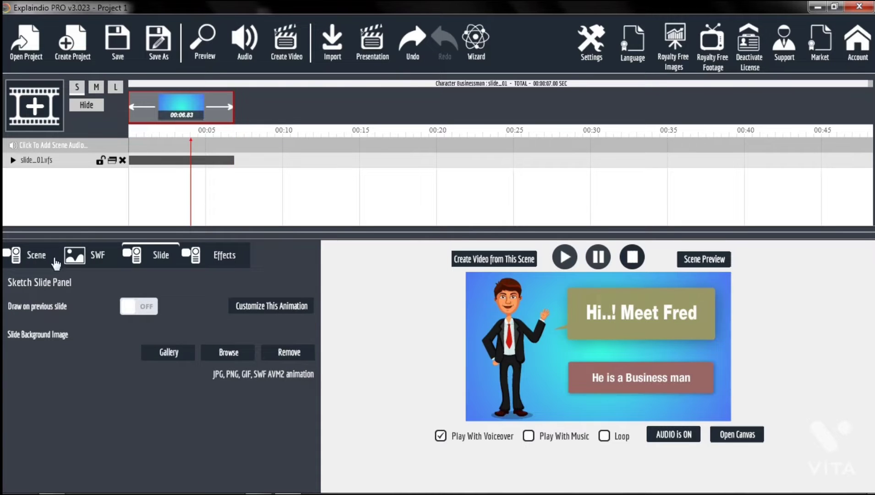
click(251, 308)
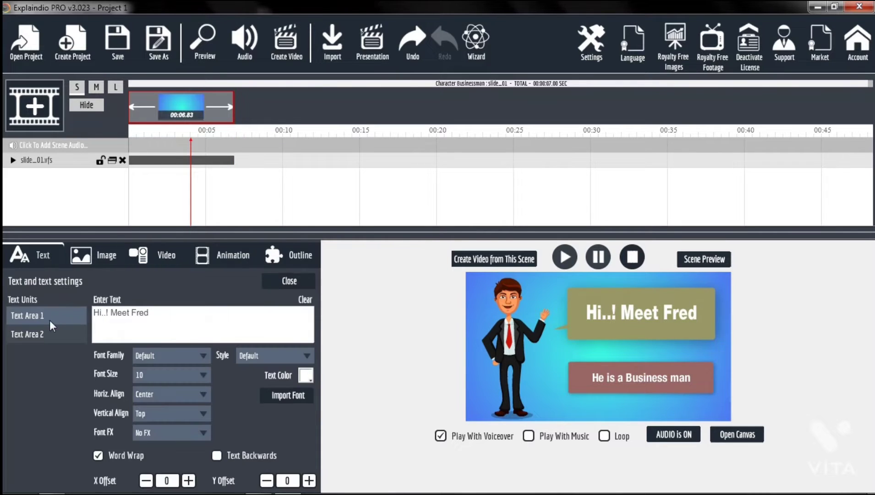
drag(171, 312, 133, 315)
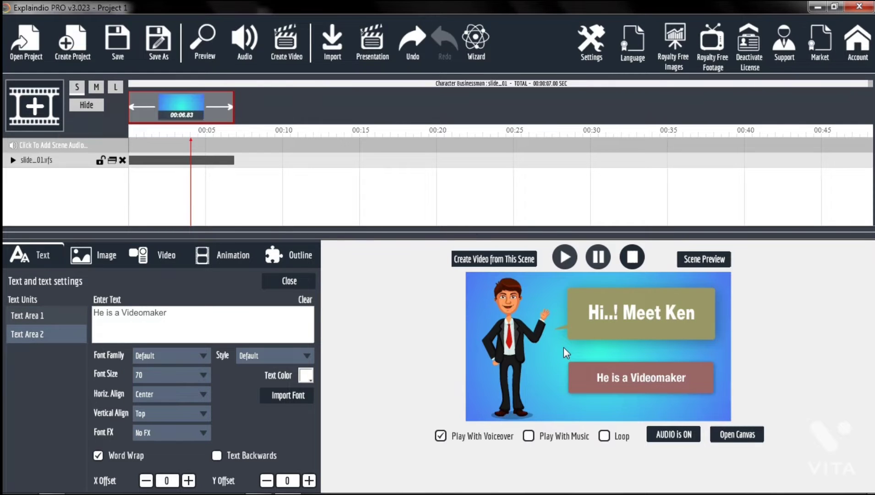
- Set the second text area's color to yellow
click(160, 357)
click(160, 355)
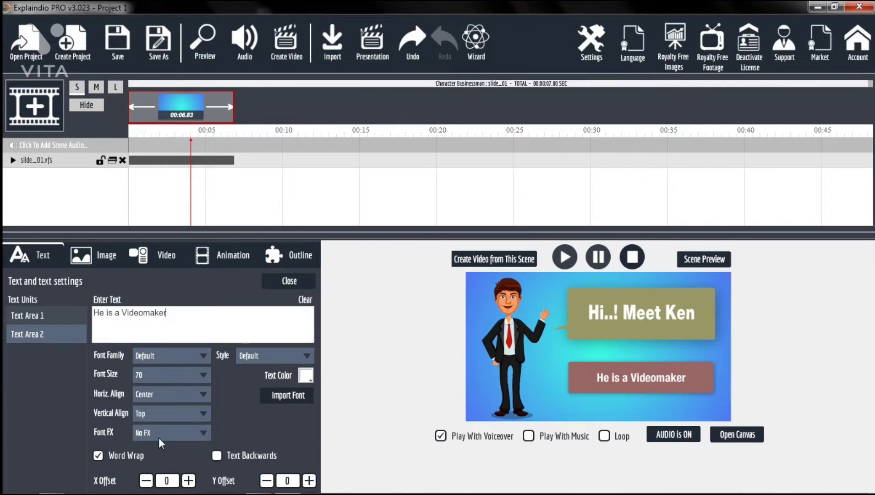
click(272, 354)
click(271, 354)
click(304, 374)
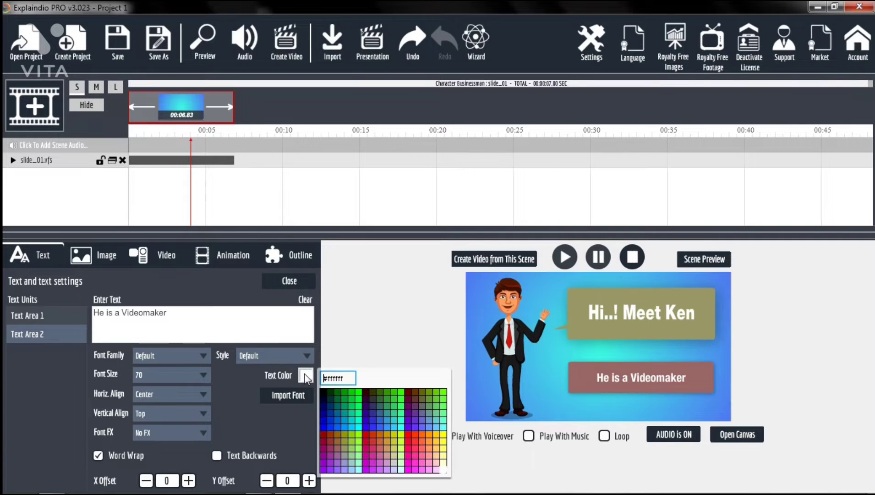
click(444, 434)
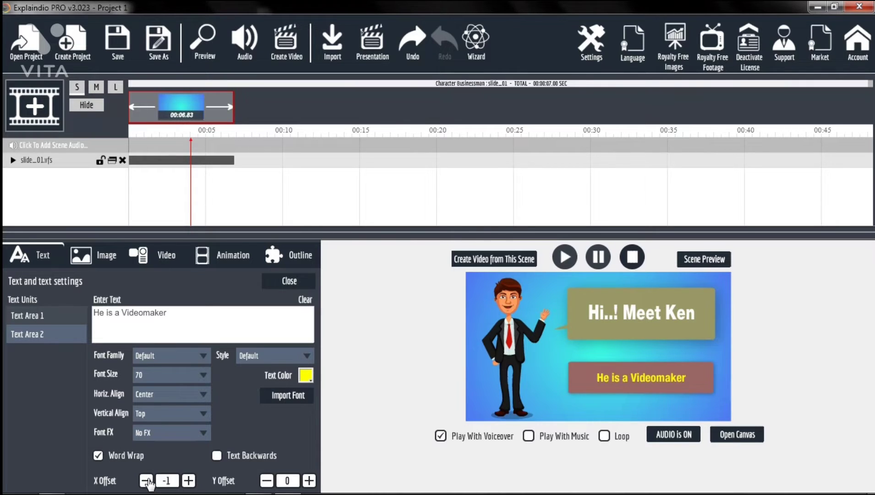
- Shift the second text area's X offset to -4
click(147, 480)
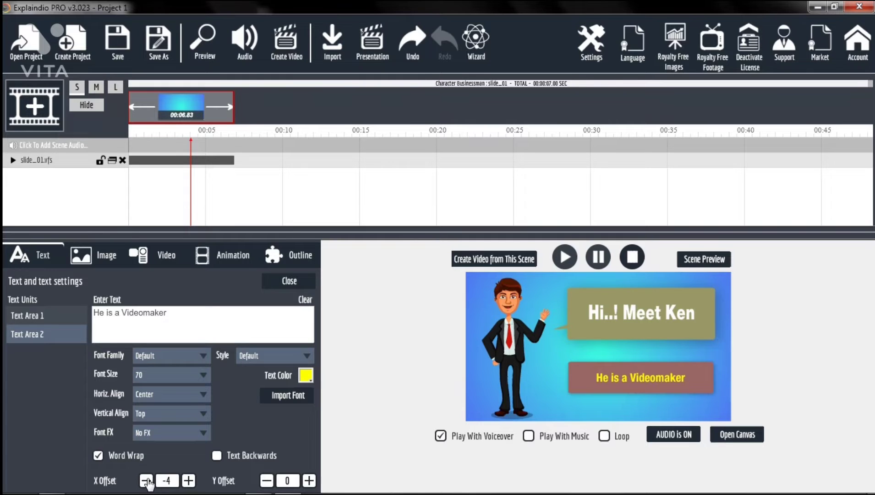
click(146, 481)
- Load a photo from the OBV folder on the Desktop as the slide's background image
click(96, 260)
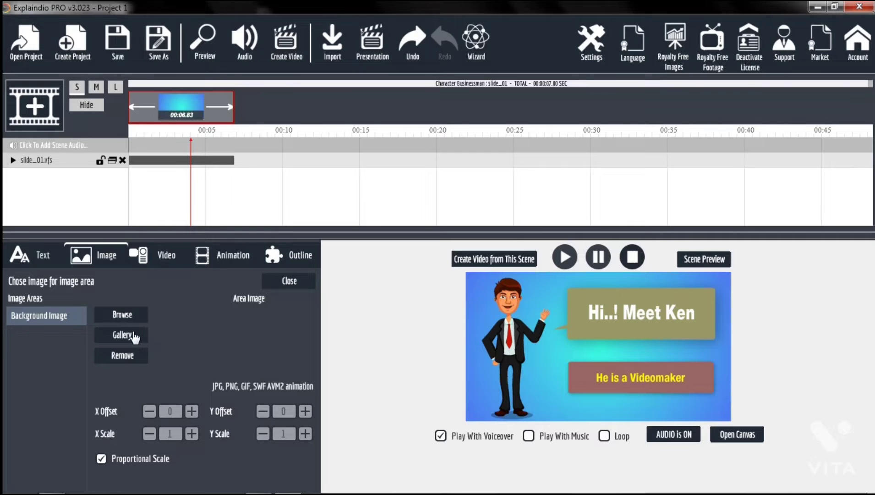
click(118, 316)
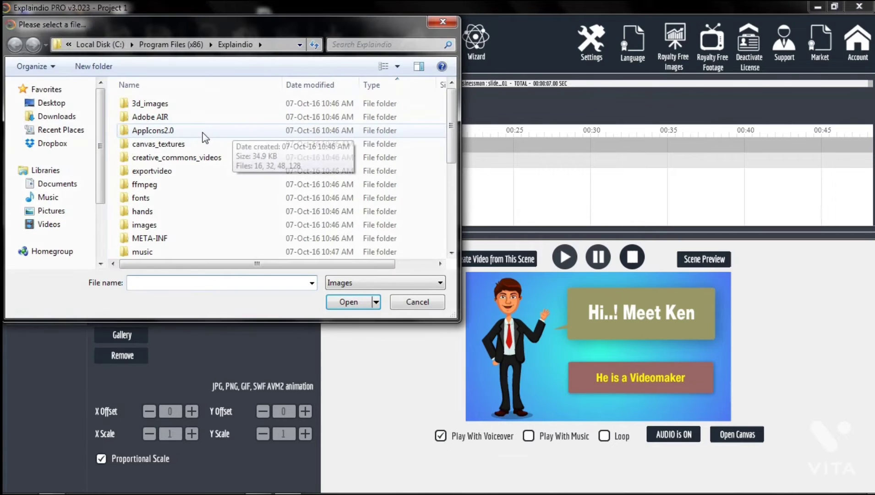
click(36, 107)
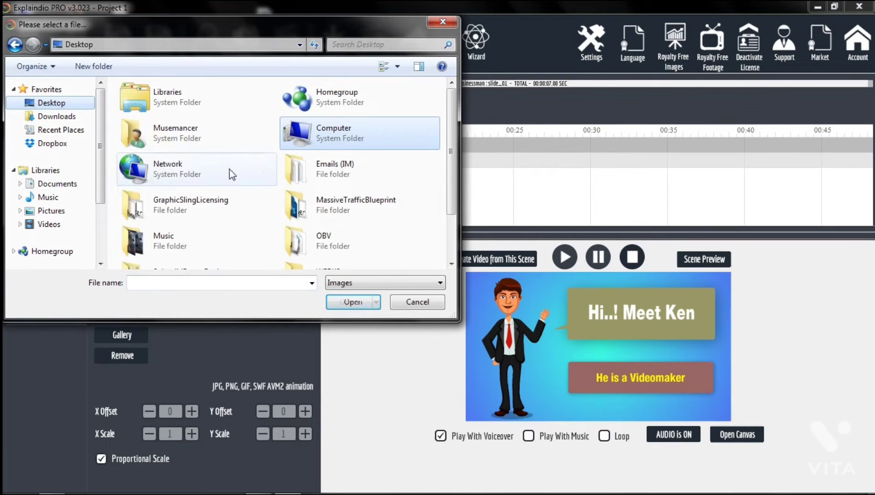
double_click(345, 232)
click(236, 111)
click(339, 301)
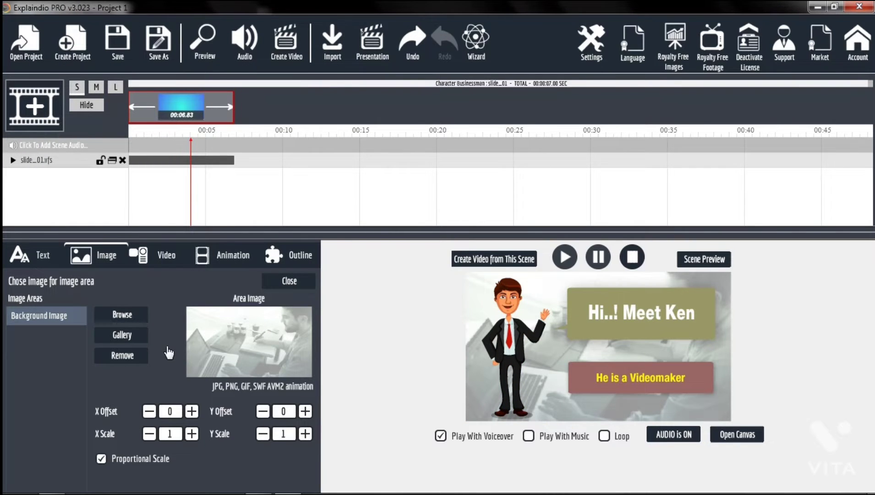
- Open and close the image gallery, then remove the background image
click(124, 335)
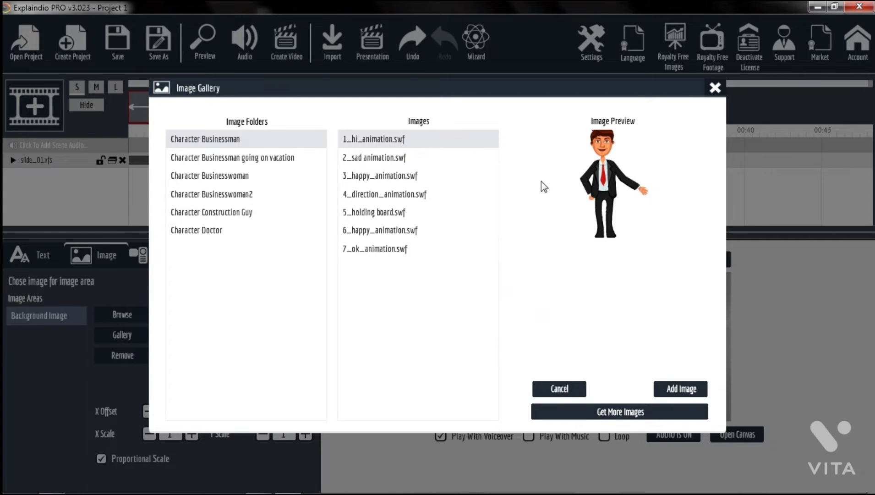
click(715, 88)
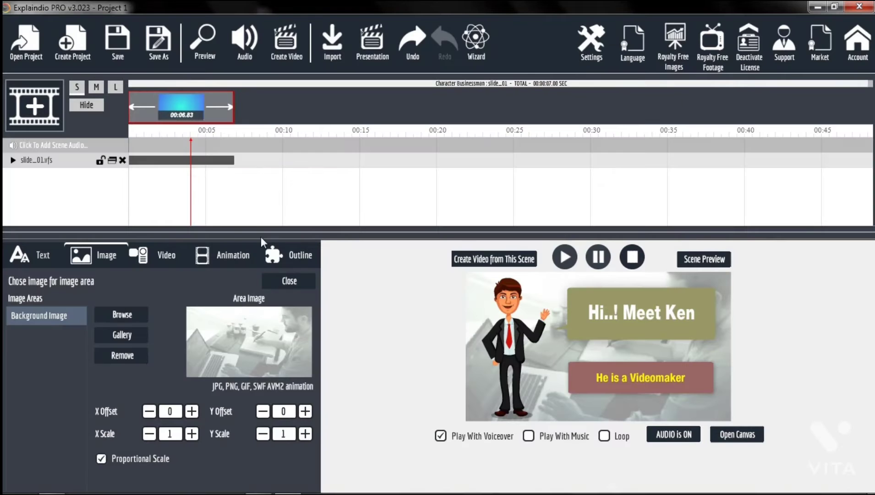
click(136, 357)
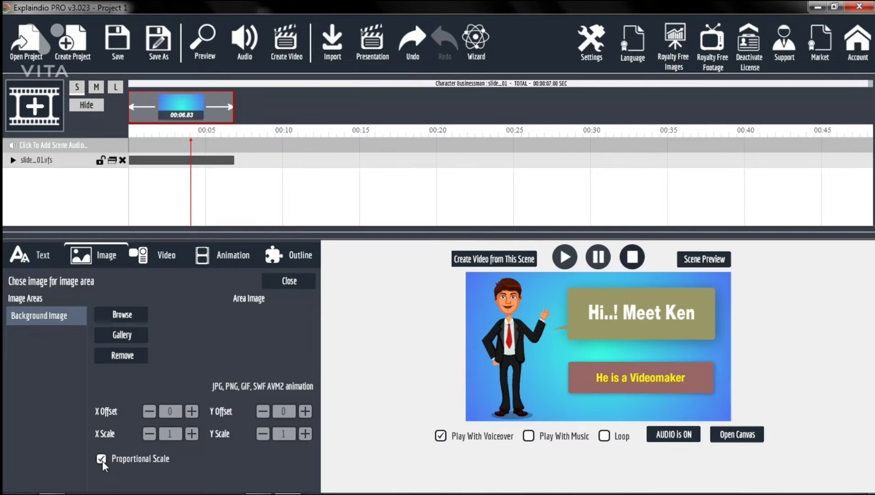
- Load video1 from the OBV folder into the video area
click(158, 263)
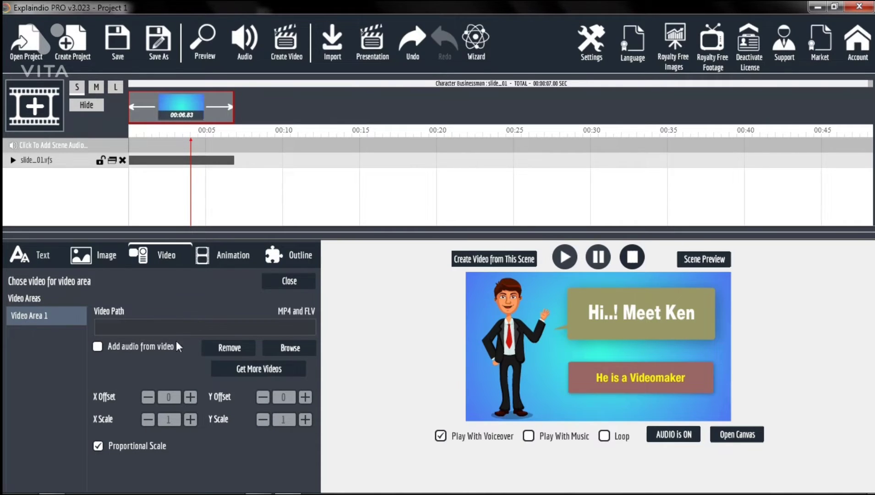
click(287, 349)
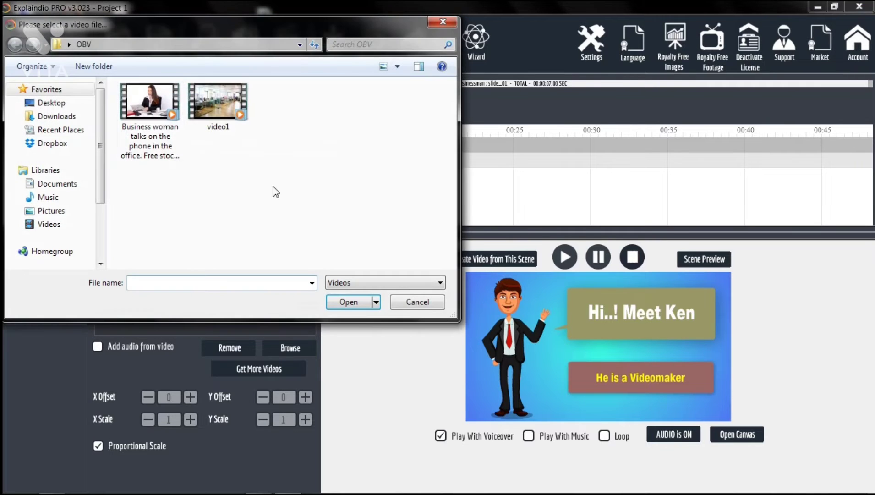
click(212, 110)
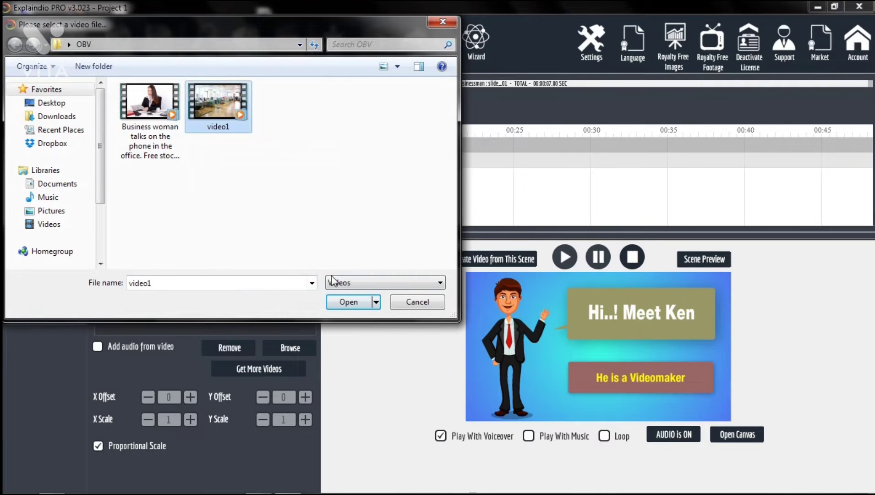
click(352, 303)
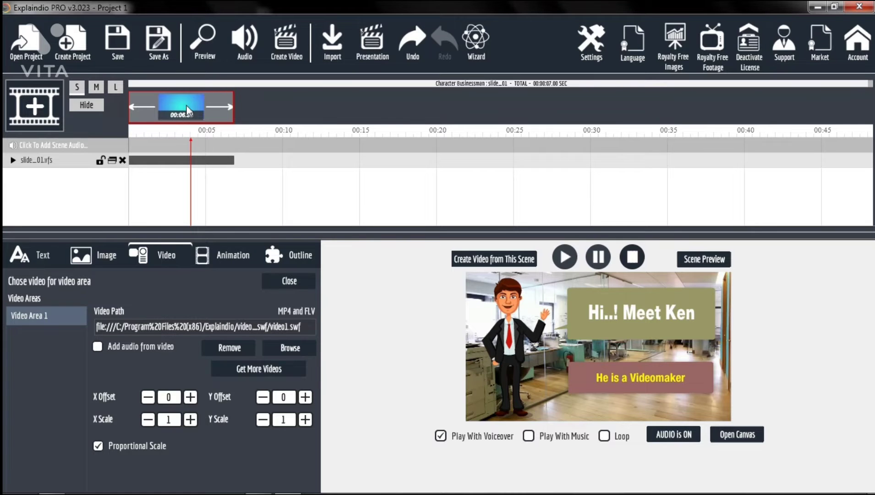
- Enable Animation 1 with style 3 and Animation 2 with style 5
click(224, 161)
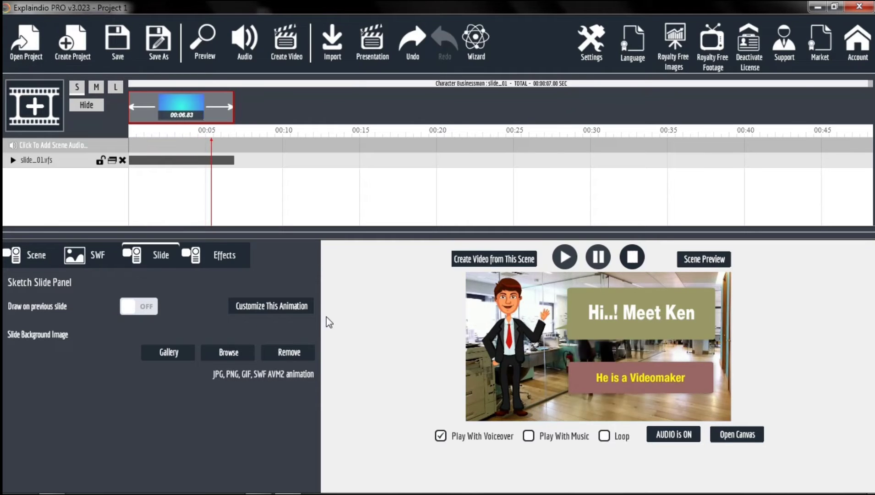
click(287, 308)
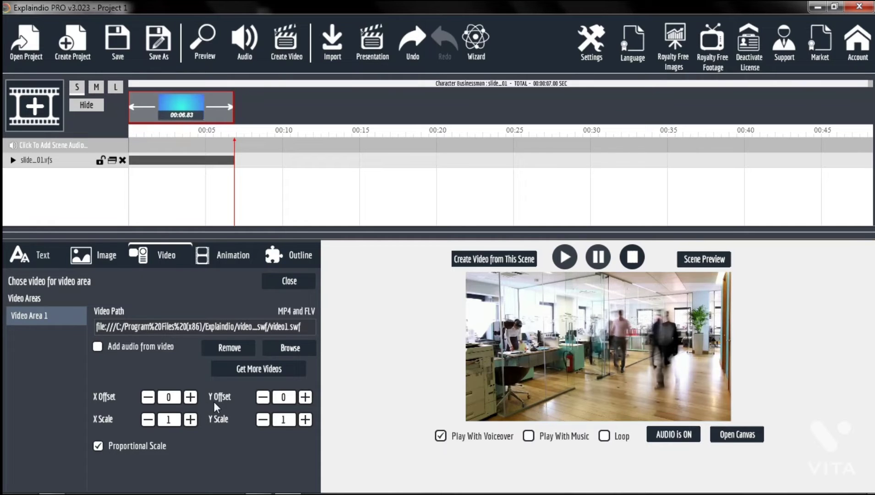
click(216, 269)
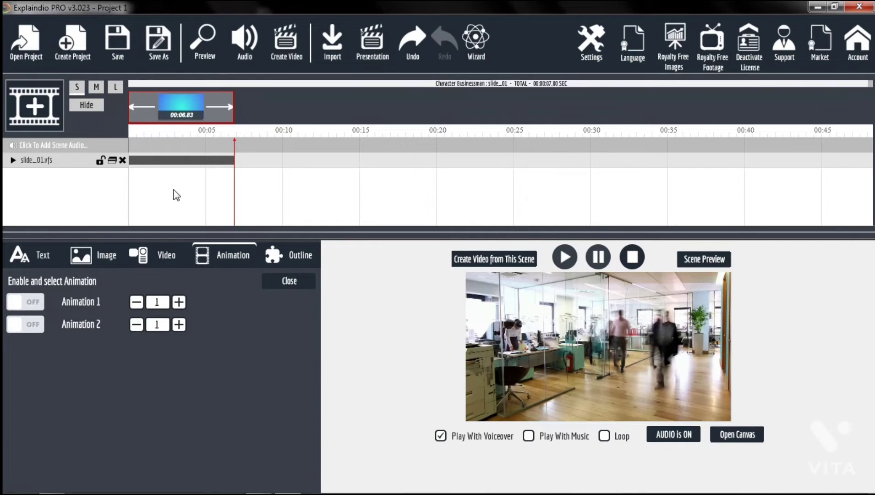
click(28, 301)
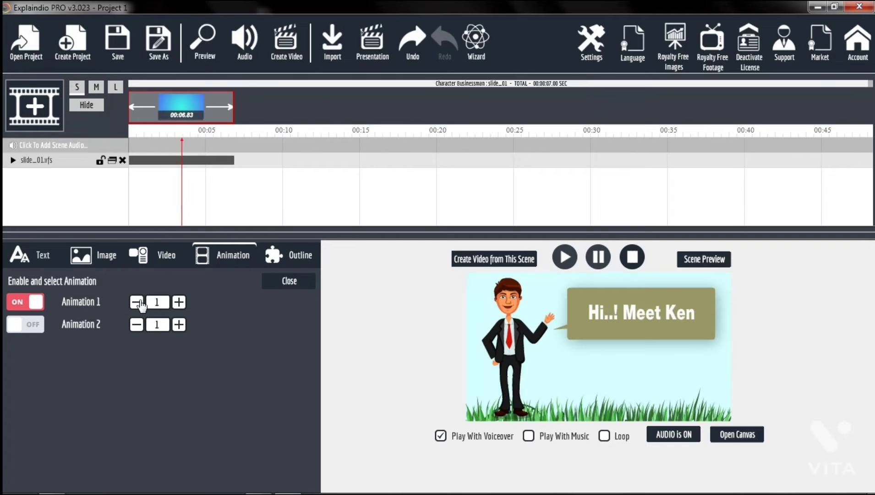
click(179, 302)
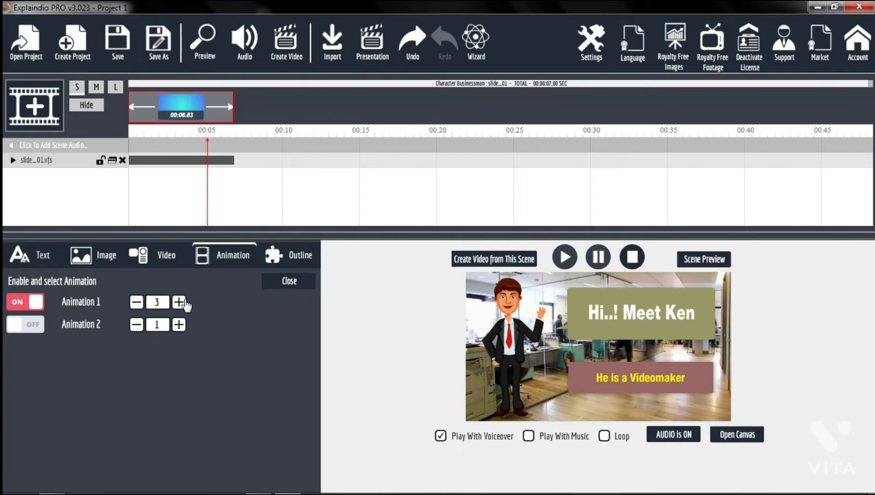
click(36, 324)
click(179, 324)
click(179, 325)
click(179, 325)
click(179, 324)
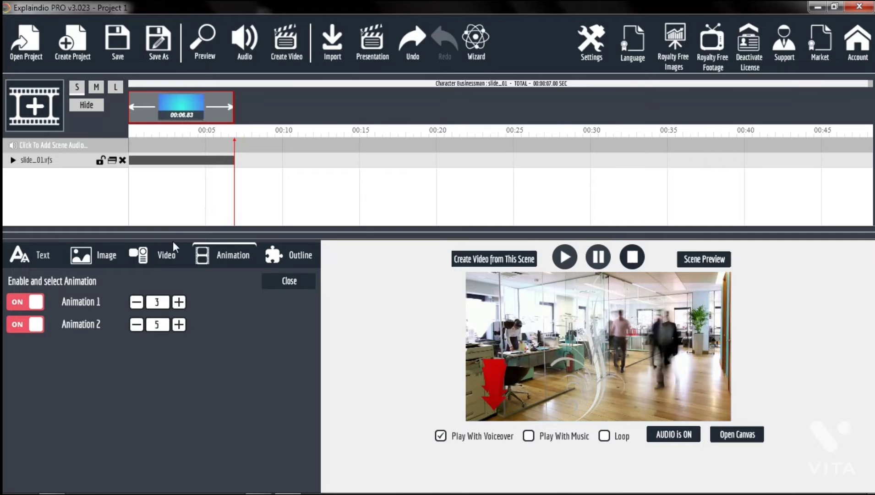
- Play the slide preview
click(179, 110)
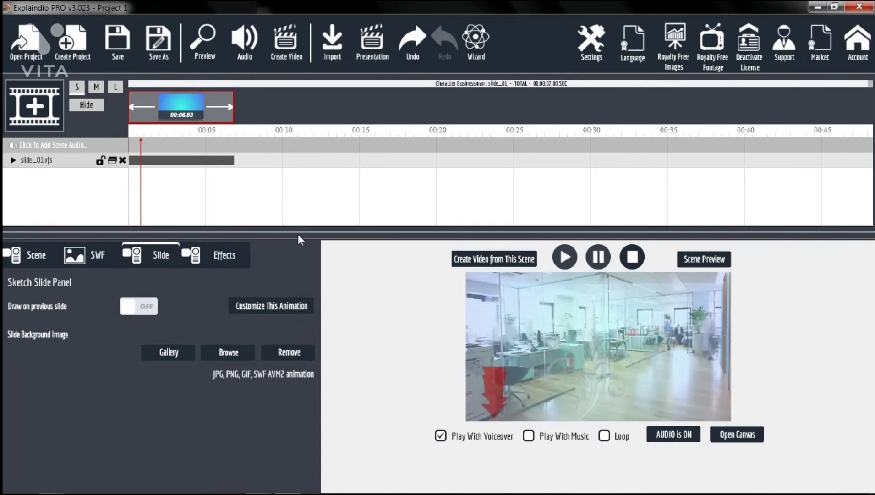
click(600, 260)
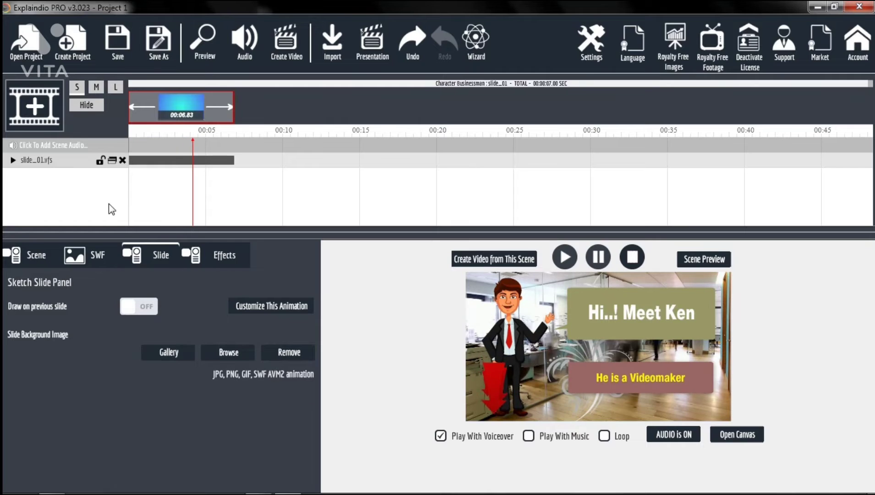
- Remove the video from the video area
click(272, 306)
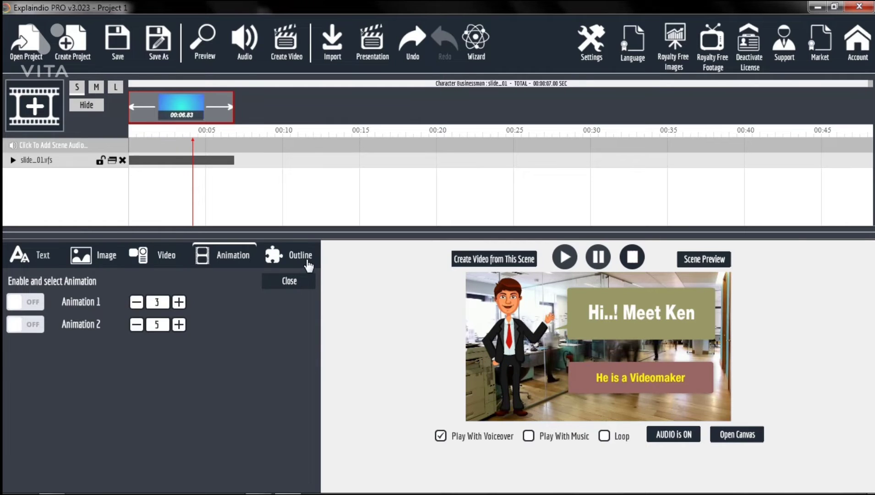
click(306, 261)
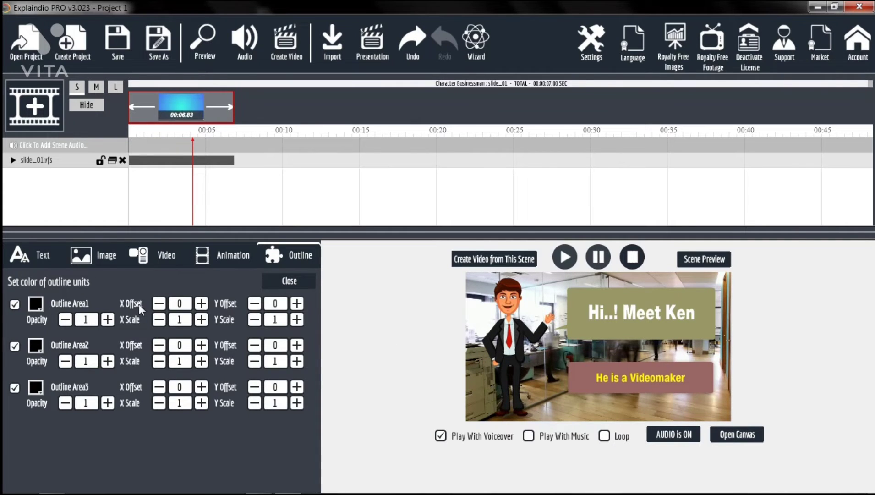
click(170, 267)
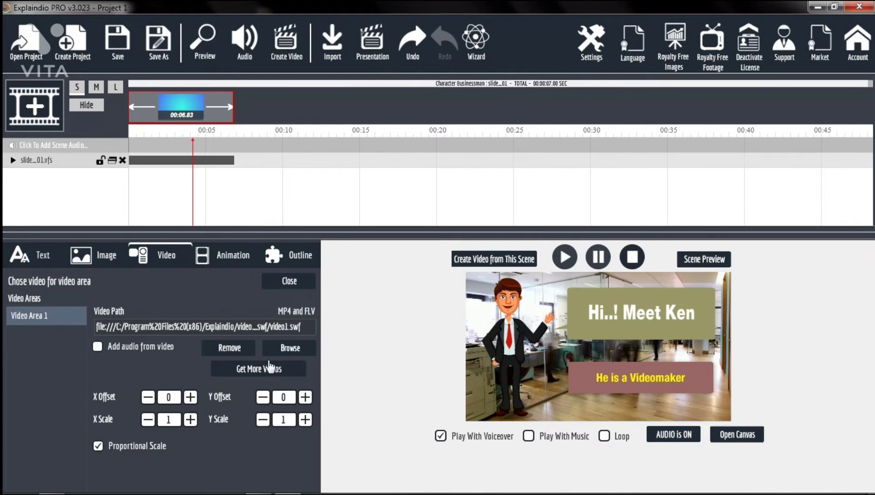
click(228, 351)
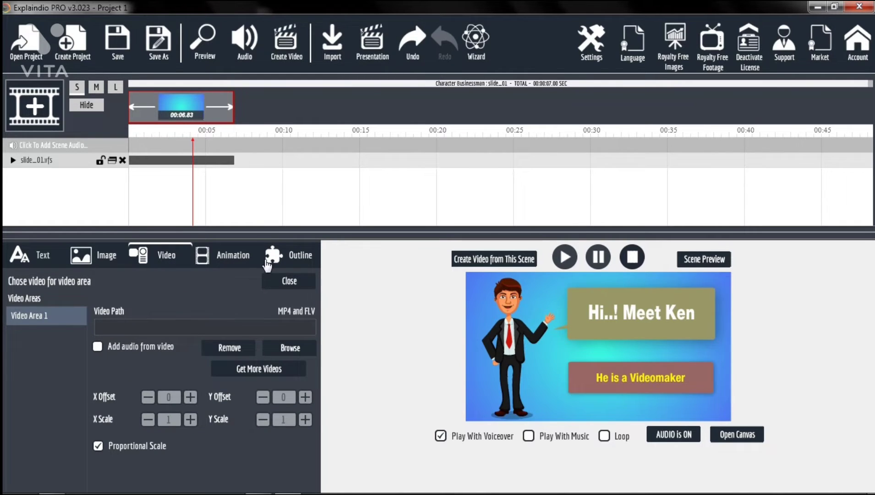
- Disable Outline Area1 and set Outline Area2's color to orange
click(280, 268)
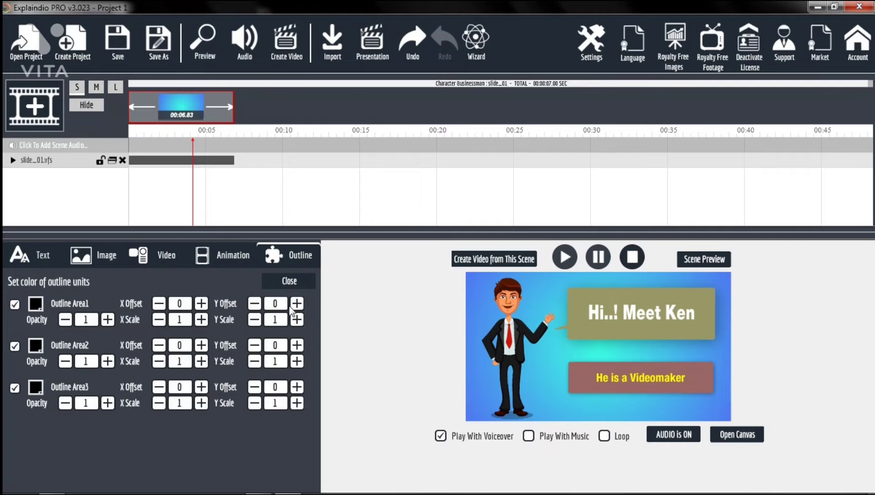
click(15, 305)
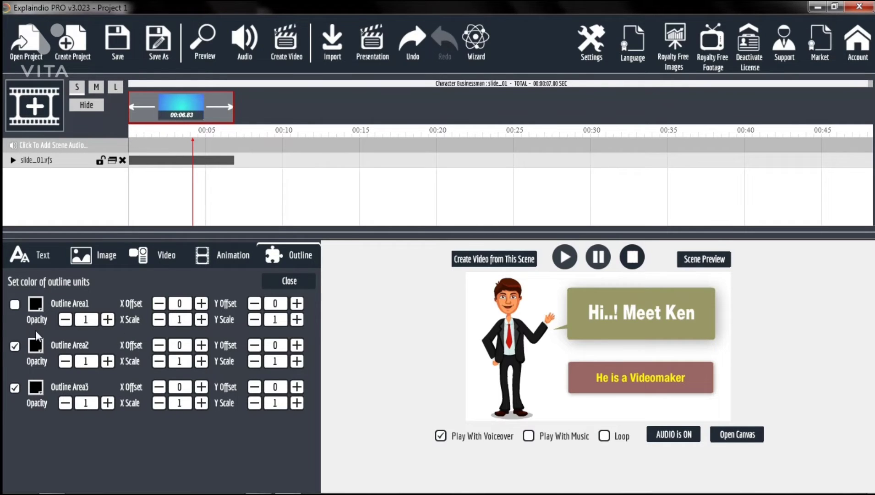
click(34, 344)
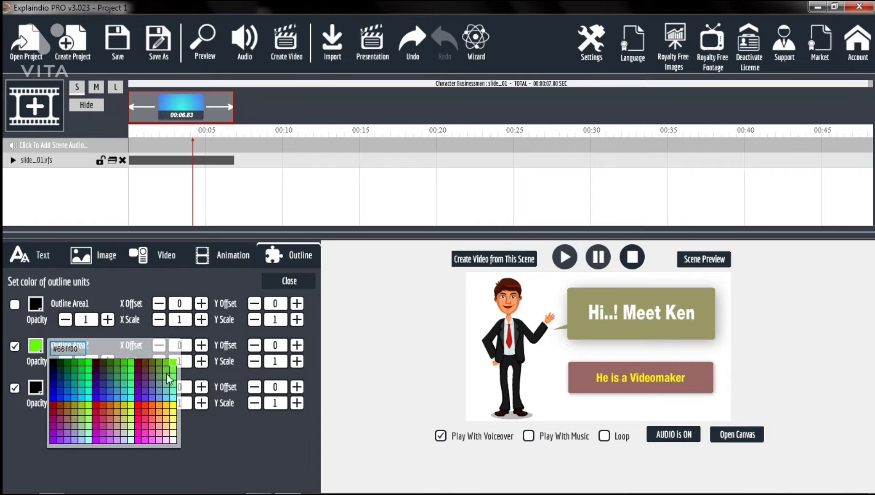
click(157, 405)
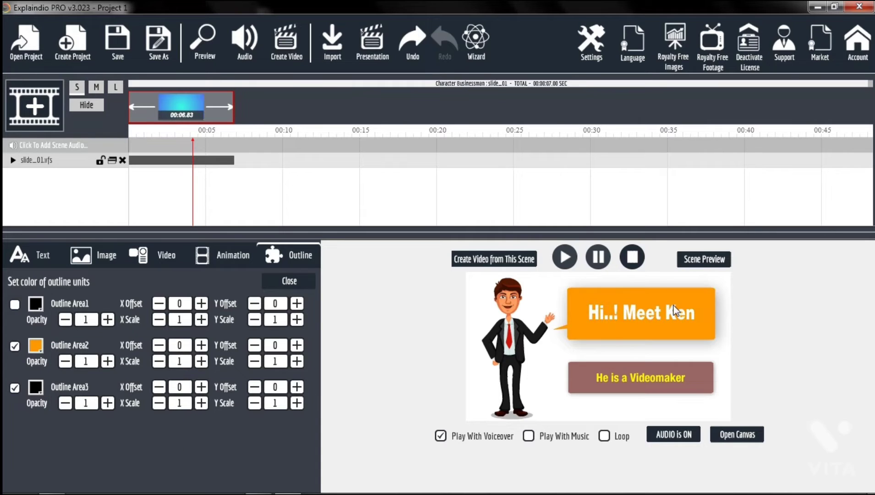
- Set Outline Area3's color to yellow
click(38, 387)
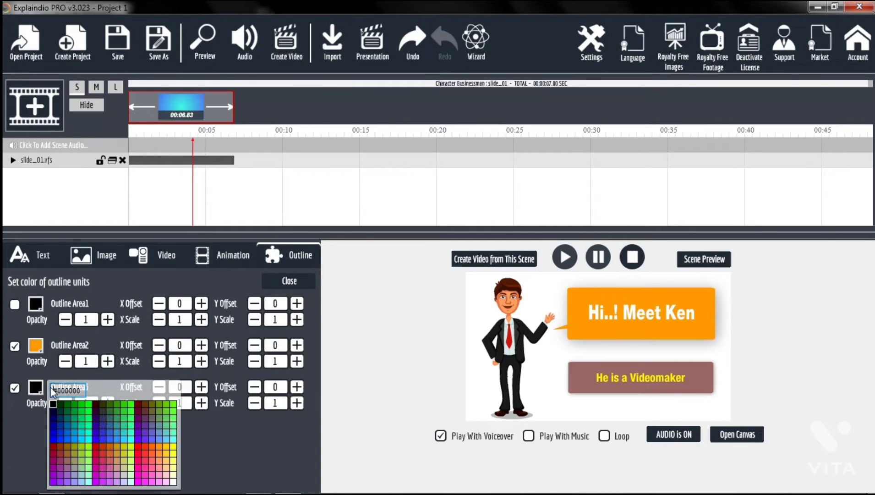
click(159, 446)
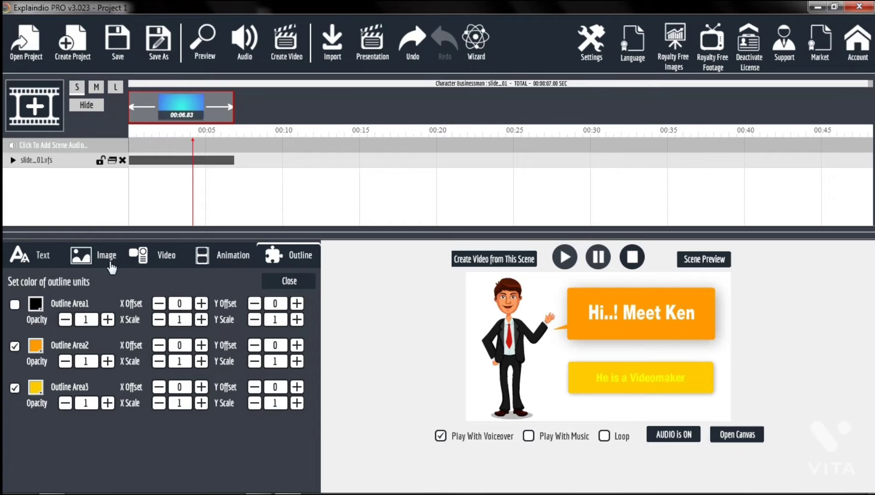
- Browse the pen gallery of drawing hands for the slide sketch
click(177, 112)
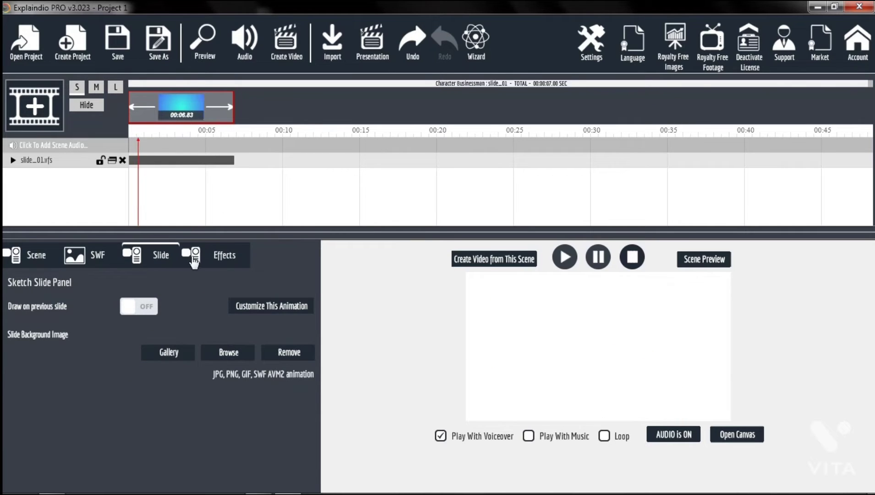
click(217, 263)
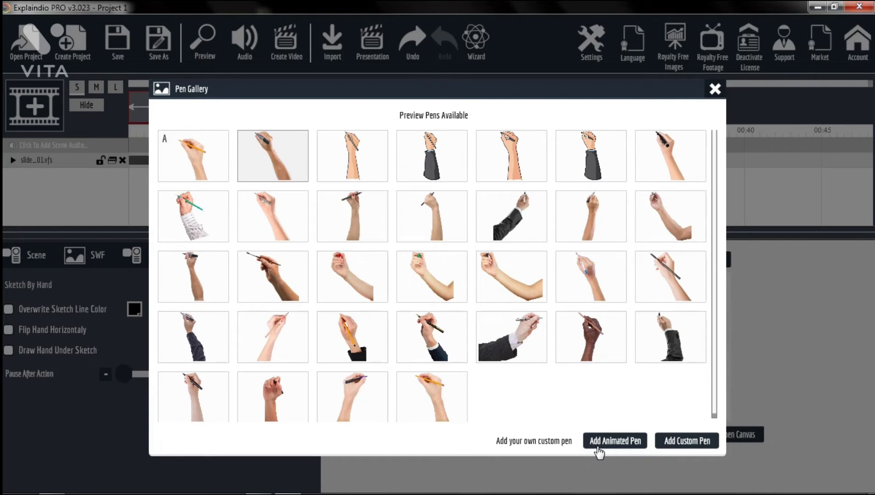
click(715, 89)
click(277, 395)
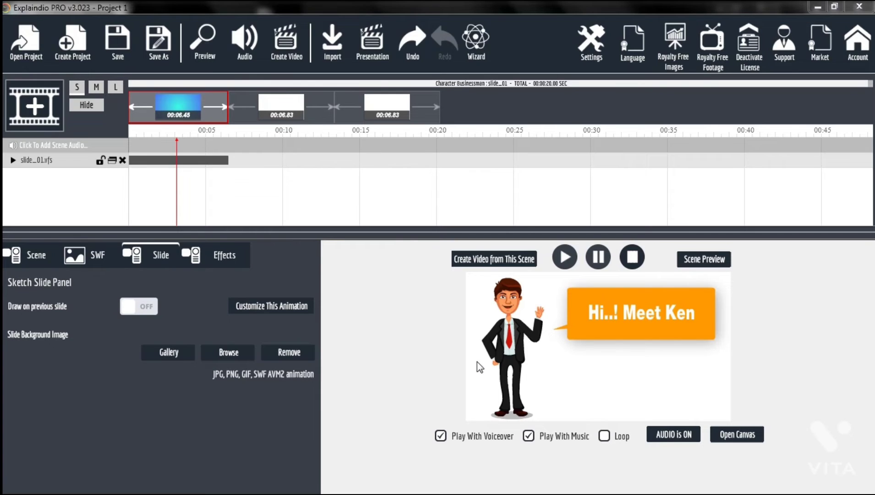
- Select each of the three slides in the timeline to review them
click(253, 111)
click(381, 120)
click(184, 115)
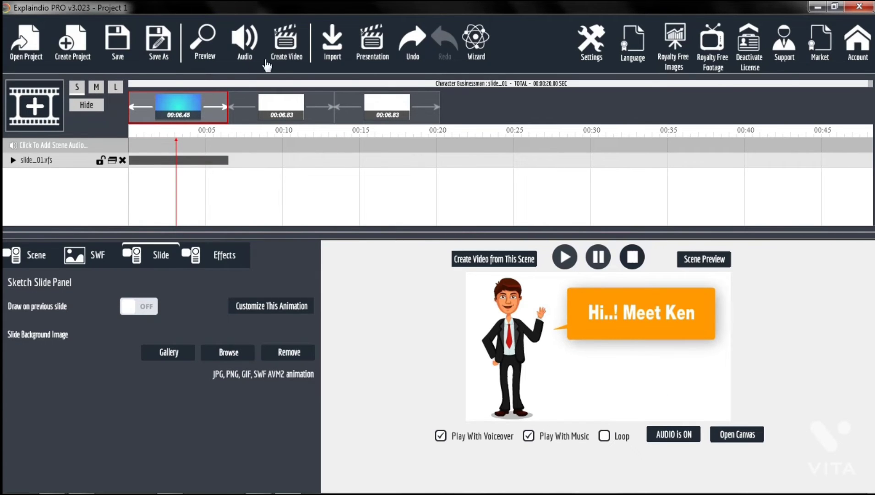
- Open the video export and set the export file to Project 1.mp4 on the Desktop
click(289, 53)
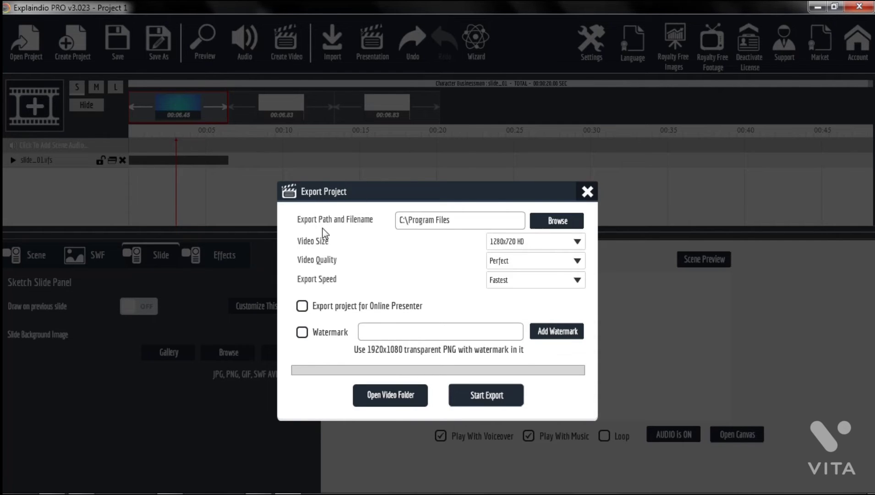
click(572, 222)
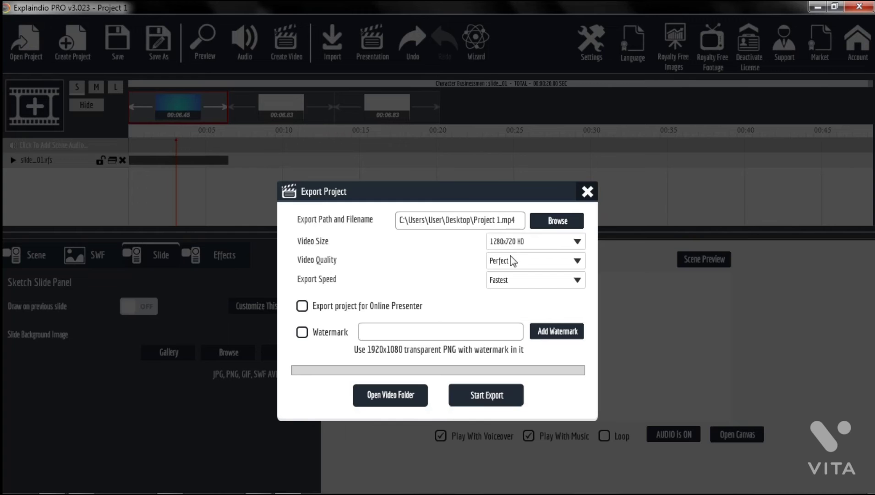
- Set the export options to 1280x720 HD video size, Perfect quality and Fastest export speed
click(514, 243)
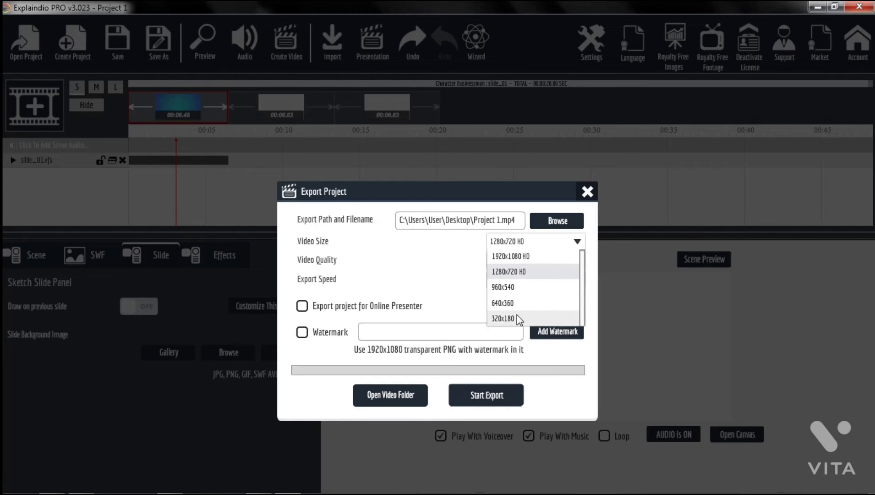
click(520, 273)
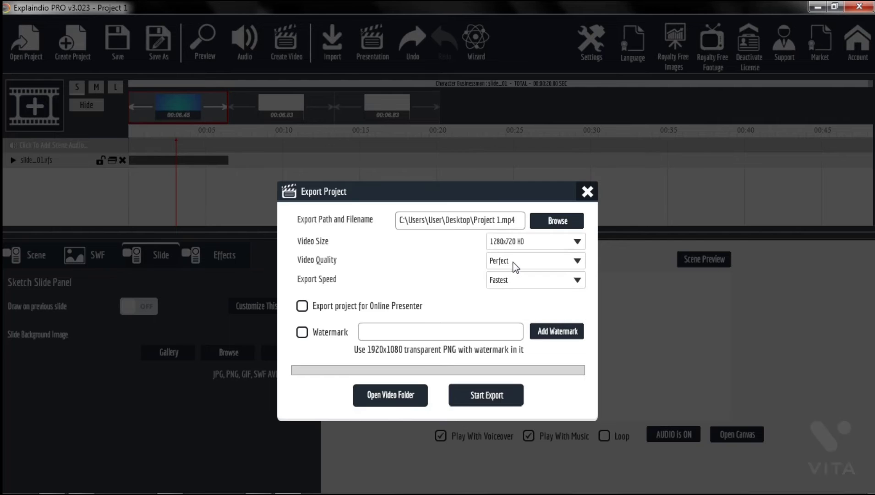
click(514, 261)
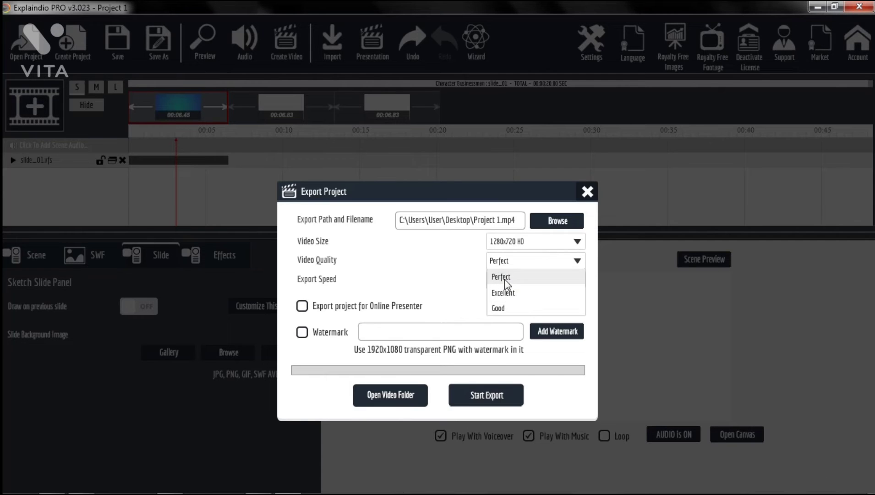
click(504, 277)
click(510, 278)
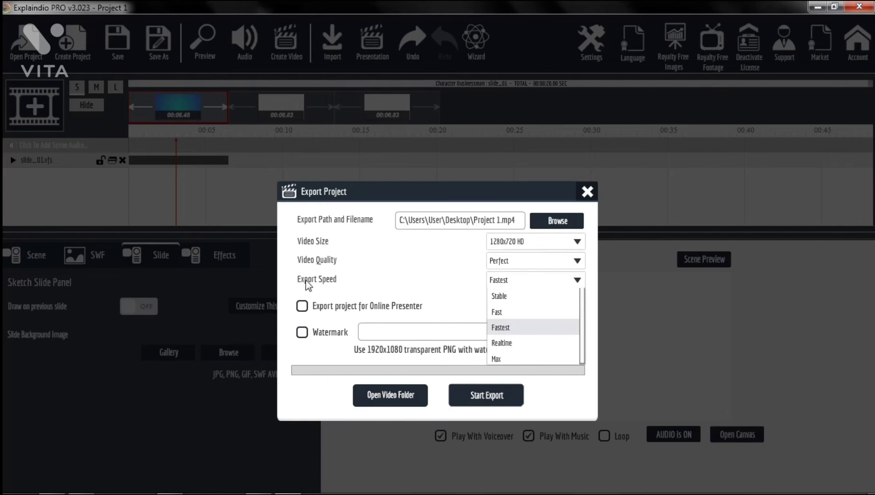
click(510, 328)
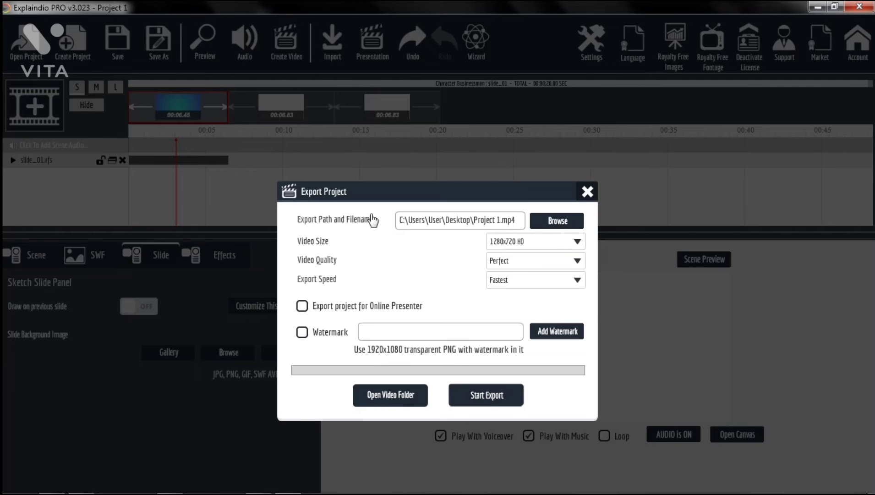
- Start the export and save the video as Project 1 on the Desktop
click(497, 402)
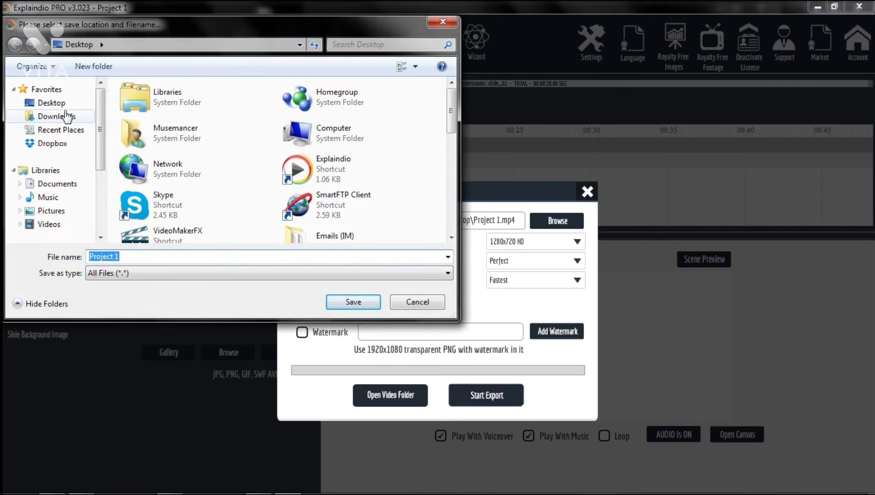
mouse_move(452, 119)
mouse_down()
mouse_move(458, 167)
mouse_move(451, 115)
mouse_up()
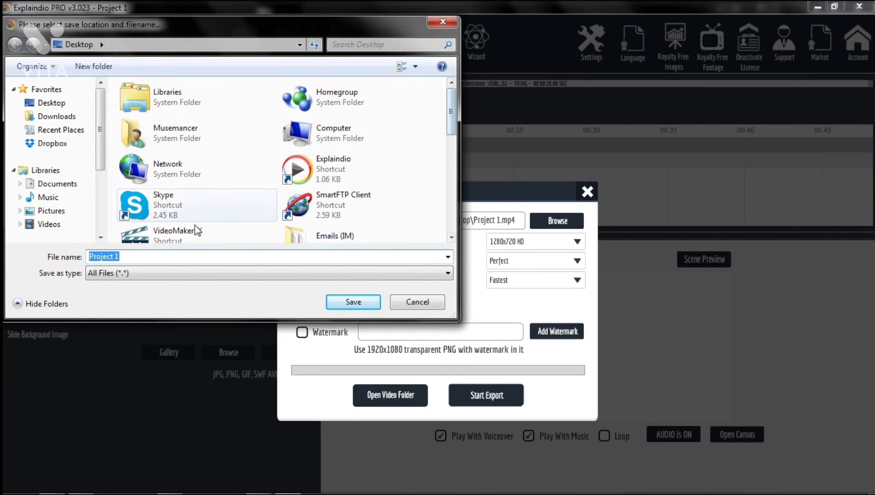
click(352, 303)
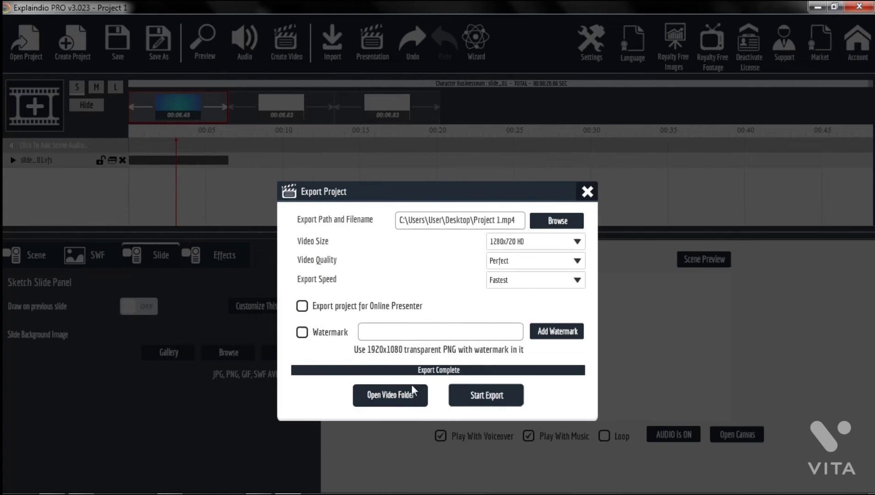
- Open the video folder and play the exported Project 1 video
click(403, 394)
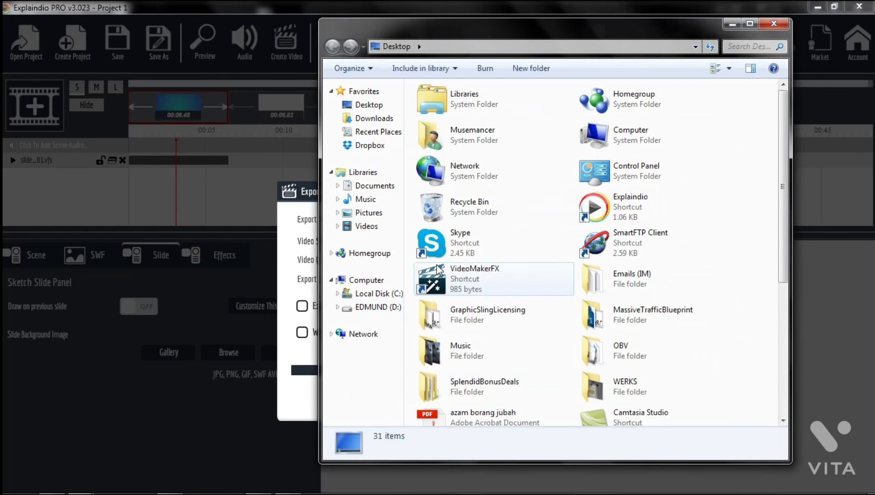
click(646, 349)
scroll(646, 348, down, 2)
scroll(645, 348, down, 3)
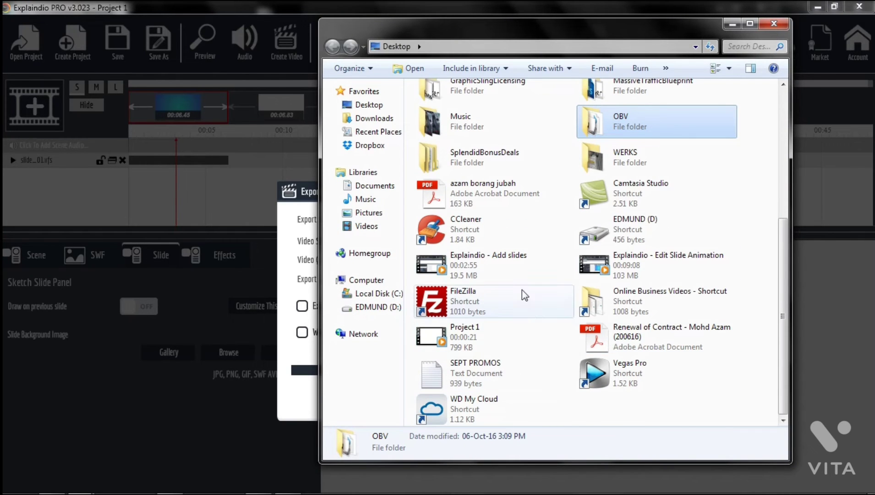
click(471, 337)
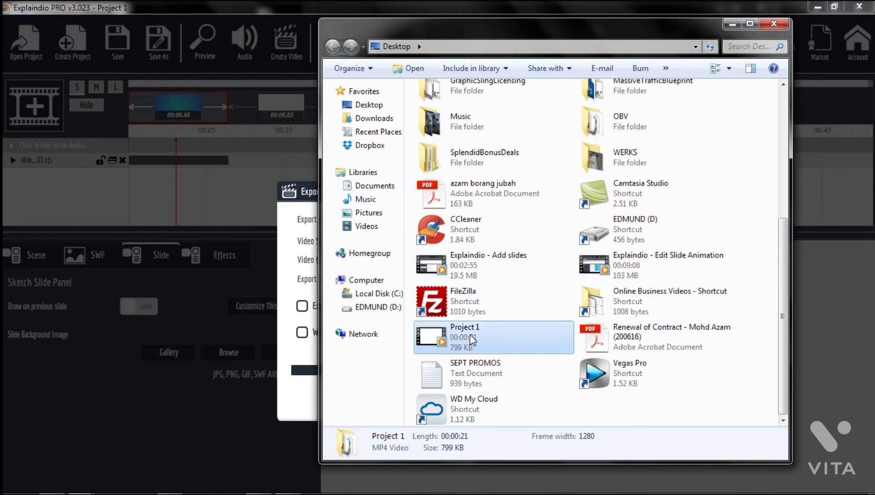
double_click(471, 338)
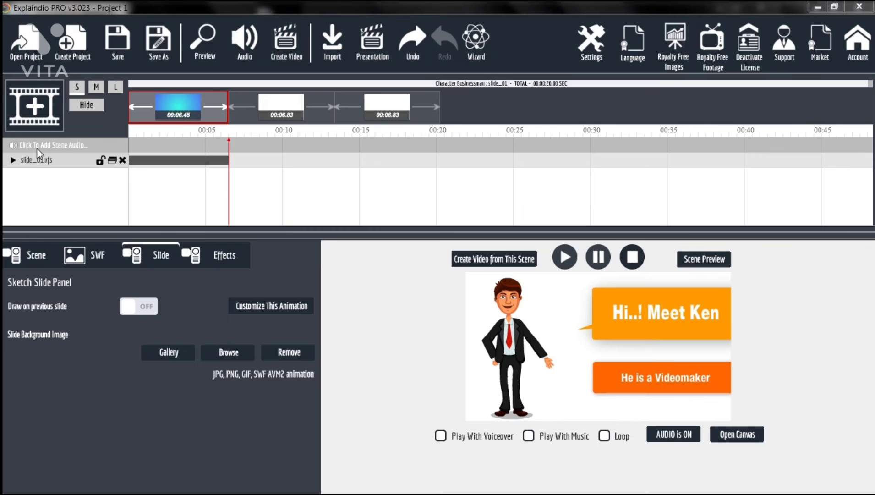
- Add Music 1 from the OBV folder as the scene audio
click(65, 146)
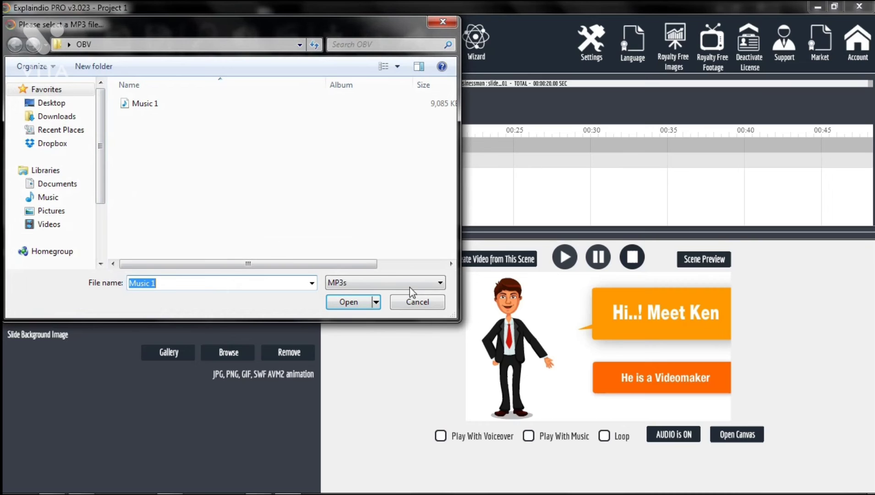
click(357, 283)
click(357, 281)
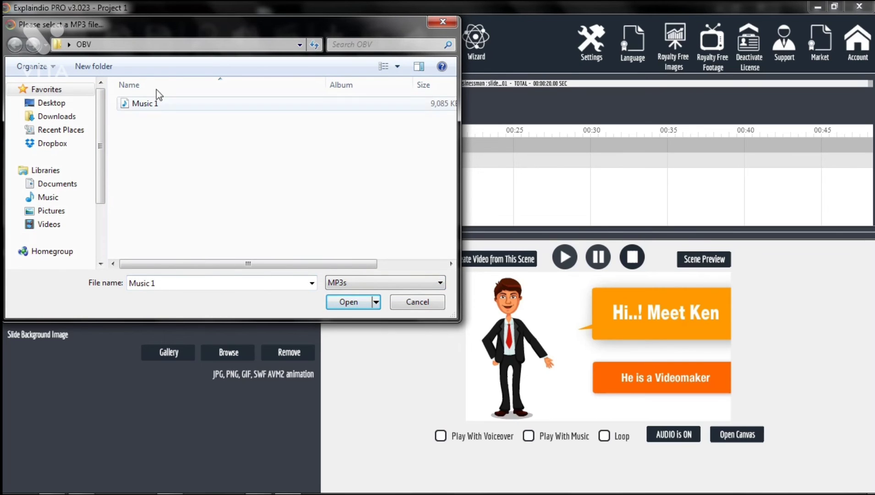
drag(198, 23, 244, 45)
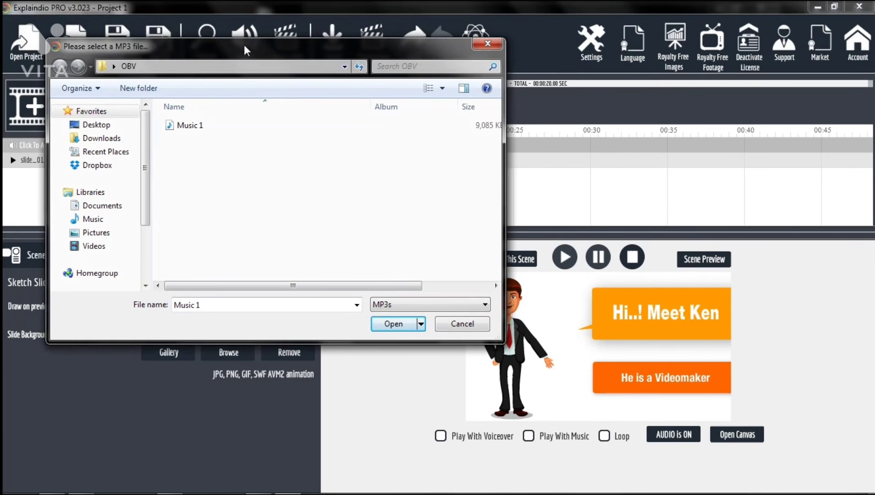
click(191, 126)
click(389, 323)
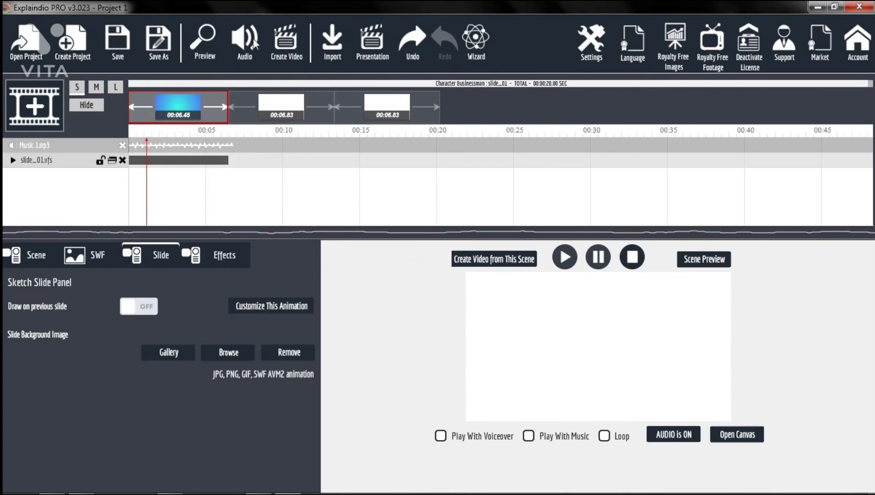
- Play the scene preview and remove the Music 1 scene audio track
click(599, 264)
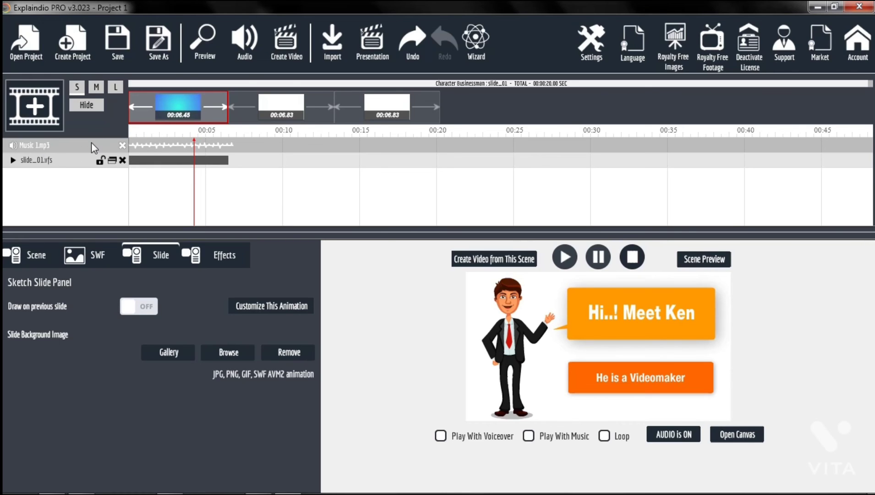
click(122, 145)
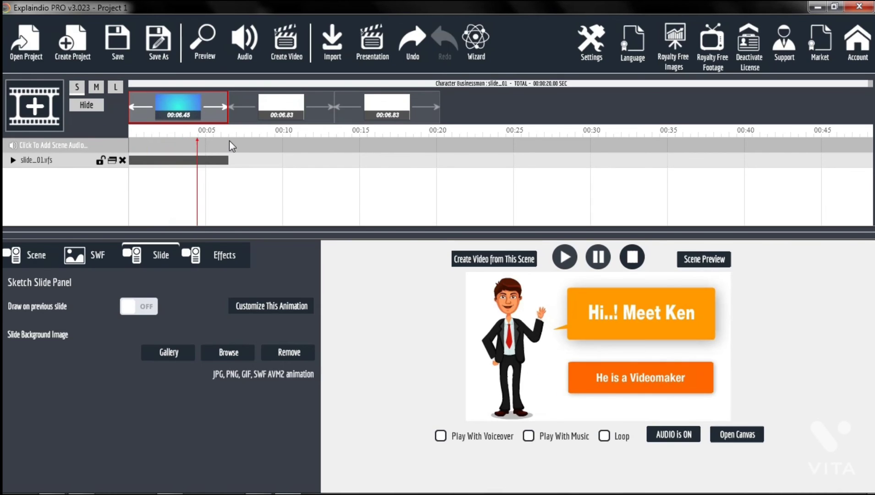
- Open the audio Sound Settings and toggle the Voice and Music checkboxes
click(246, 50)
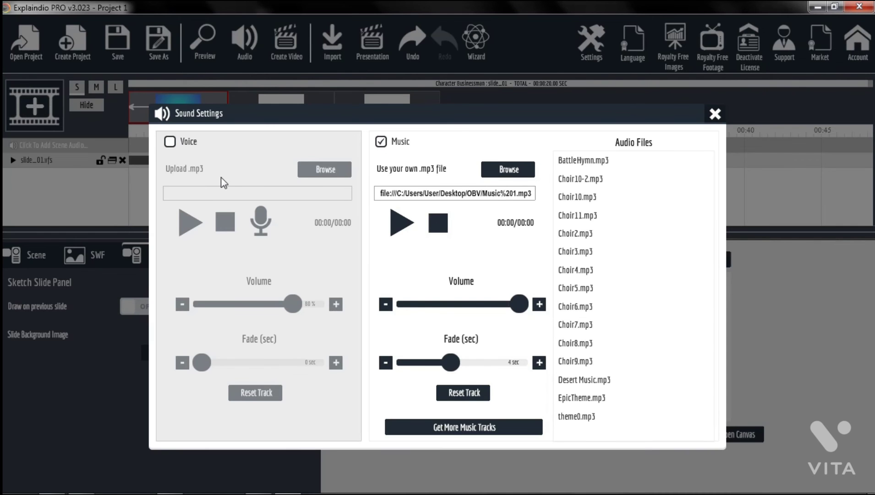
click(380, 141)
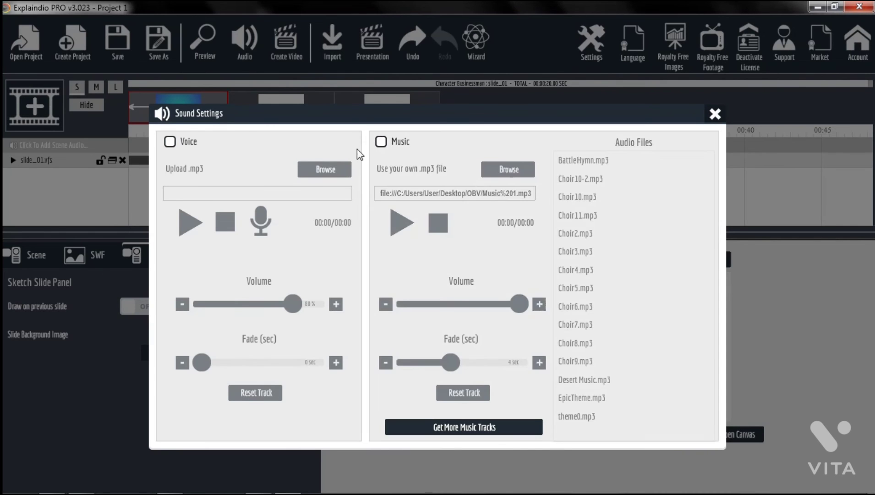
click(170, 142)
click(170, 141)
click(383, 143)
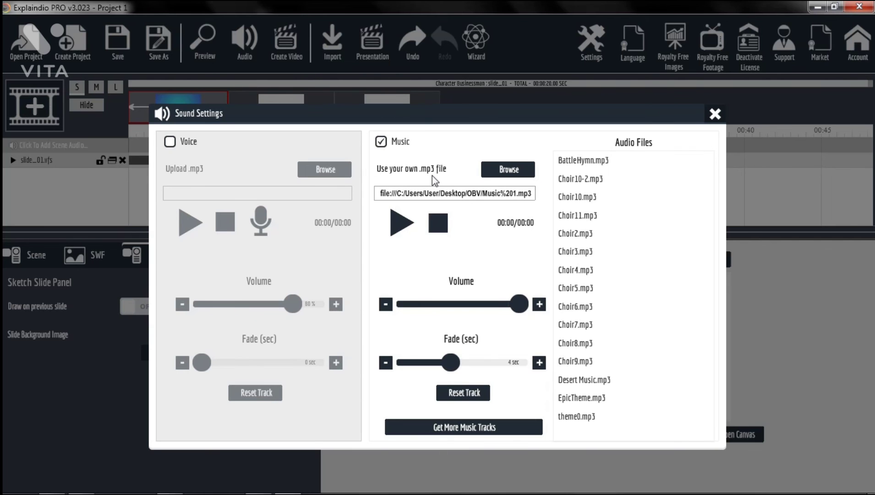
- Browse for the own .mp3 music file and play Music 1 from the OBV folder
click(504, 178)
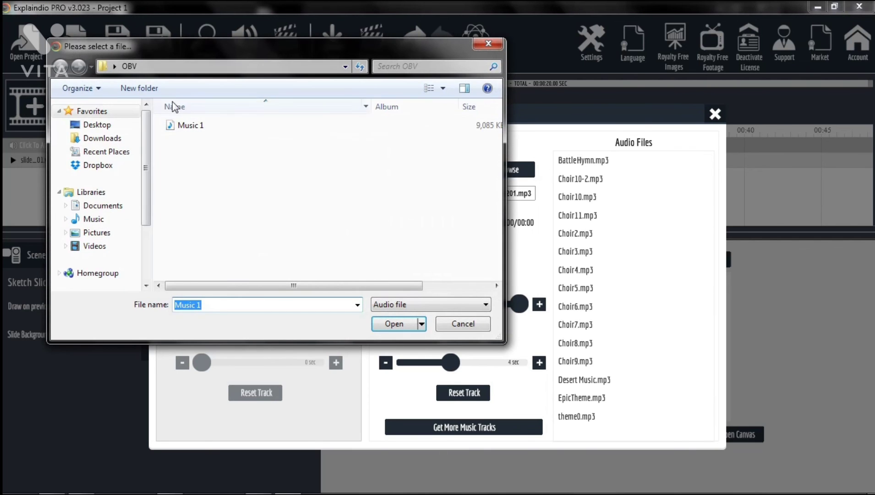
click(487, 44)
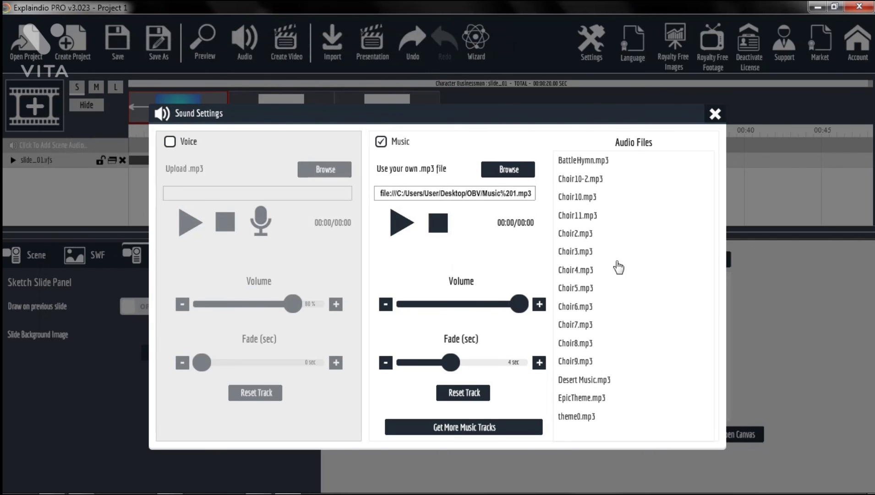
click(508, 169)
click(388, 325)
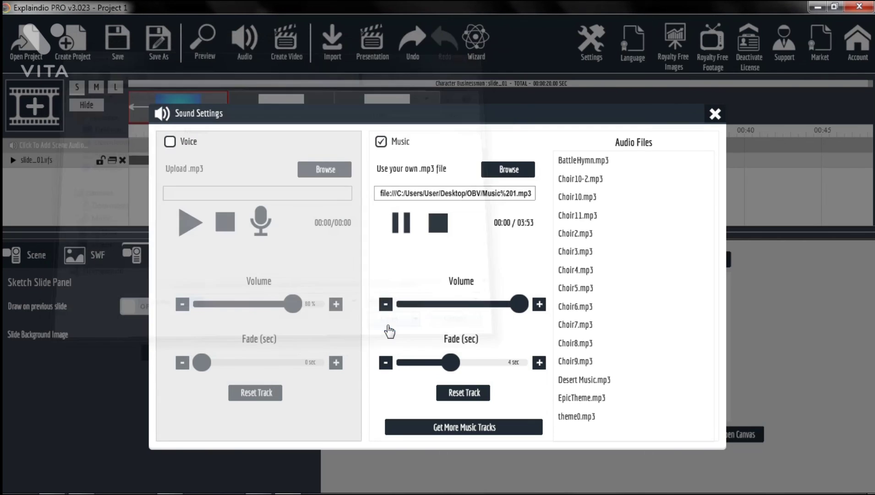
- Try BattleHymn.mp3 with slightly lower volume and fade, then reset the music track
click(568, 161)
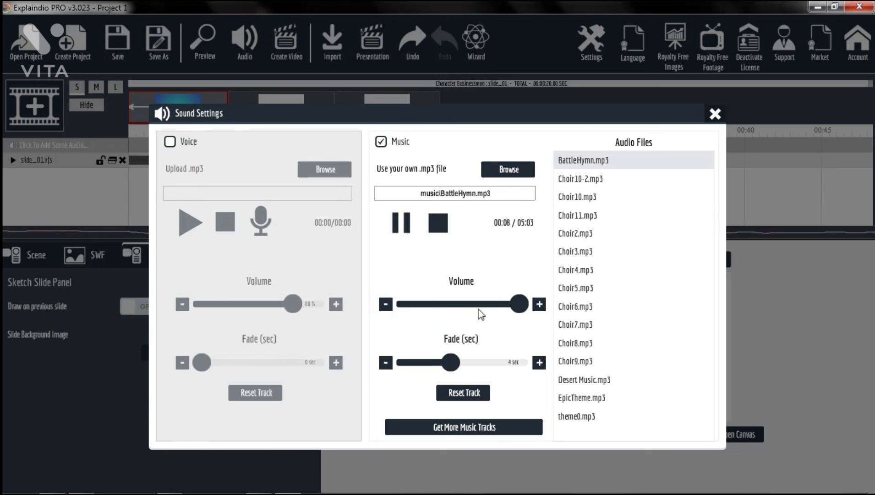
mouse_move(518, 304)
mouse_down()
mouse_move(401, 313)
mouse_move(508, 307)
mouse_up()
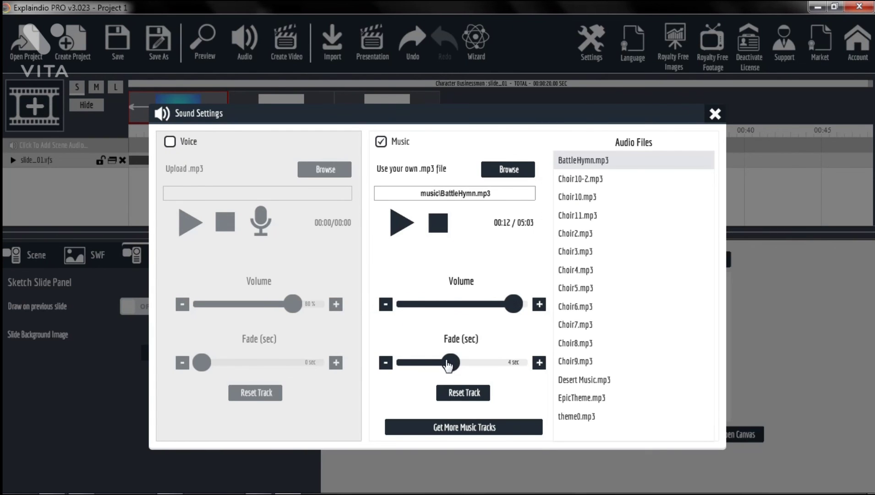
drag(448, 366, 443, 371)
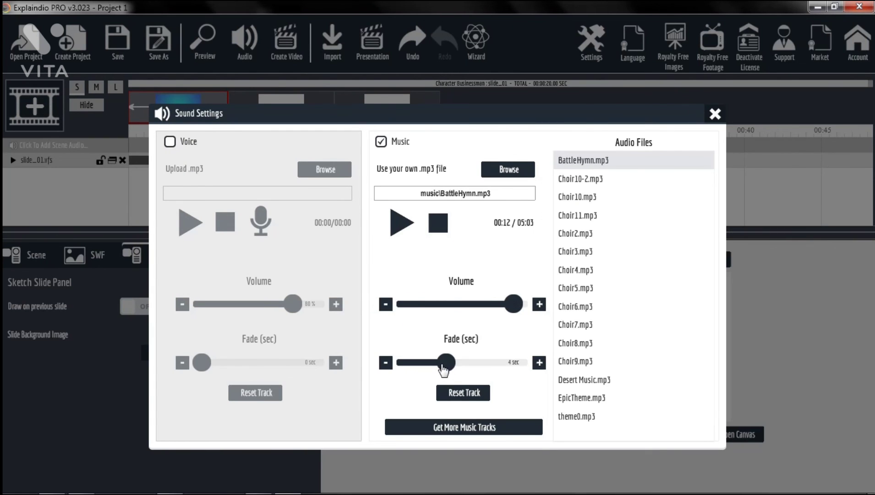
click(477, 396)
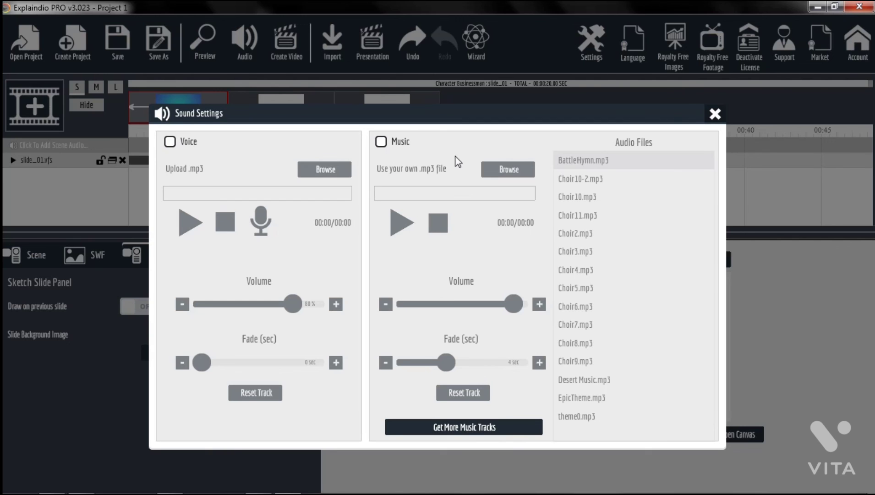
- Enable Music, load Music 1 from the OBV folder as the music file, and close the sound settings
click(381, 142)
click(504, 177)
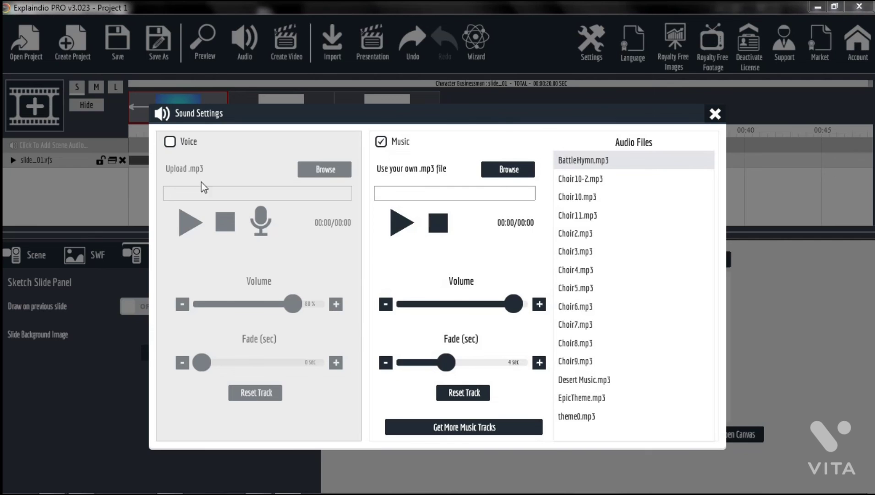
click(207, 132)
click(394, 324)
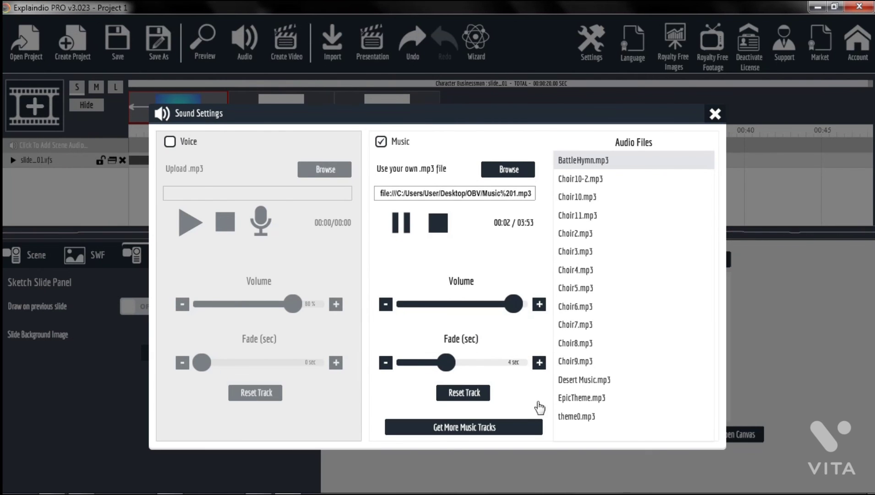
click(715, 115)
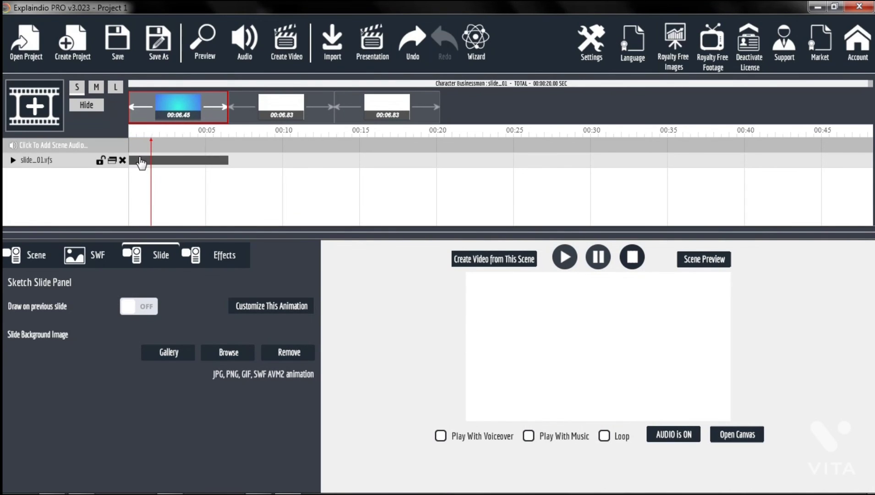